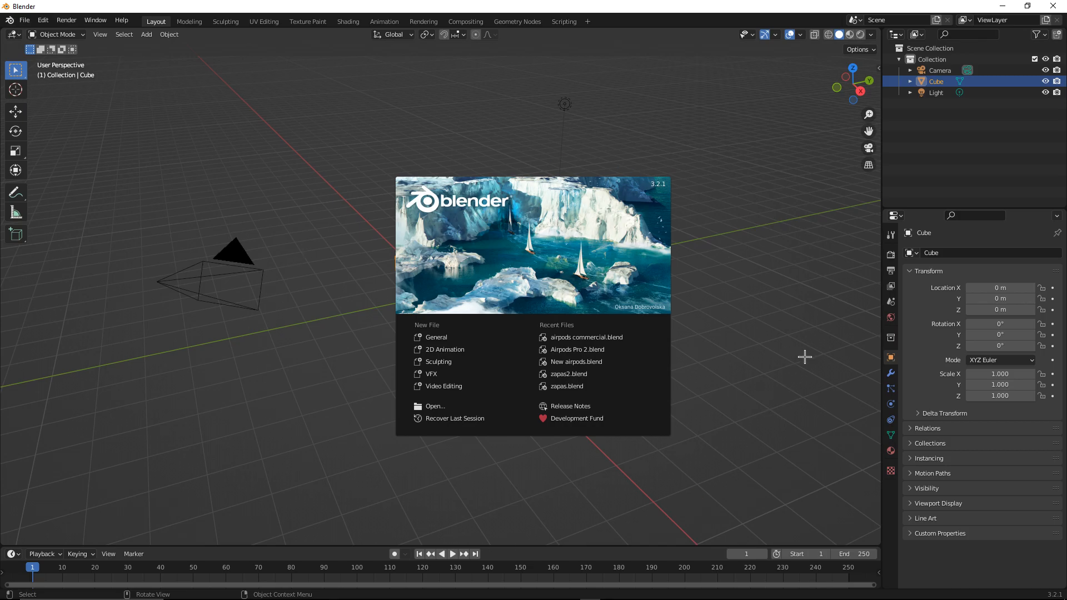
Dismiss the splash screen and delete all default objects in the scene
{"action": "left_click", "coordinate": [282, 473]}
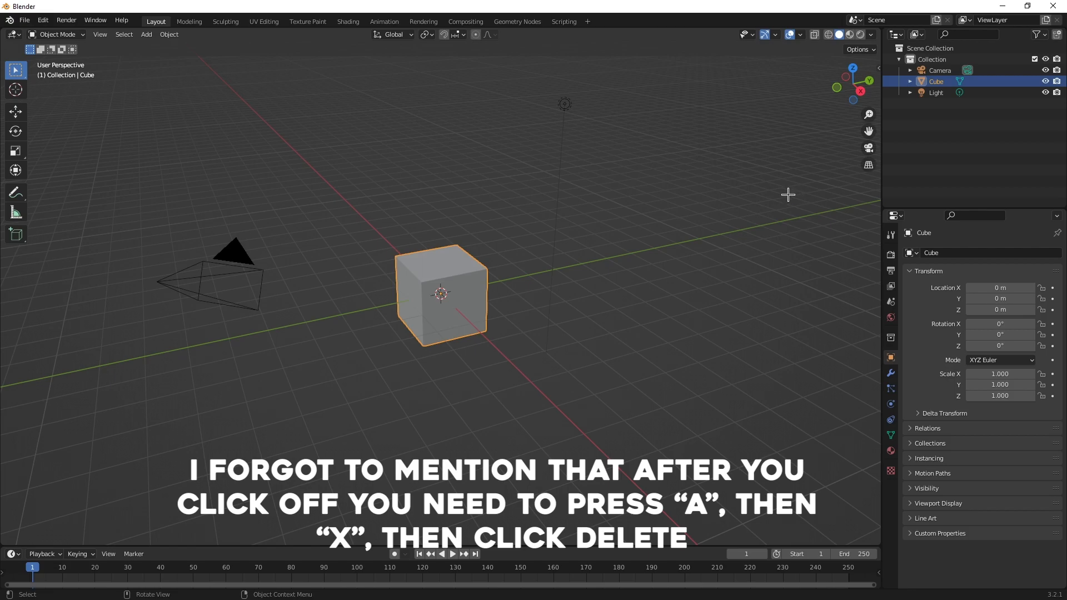
{"action": "key", "text": "a"}
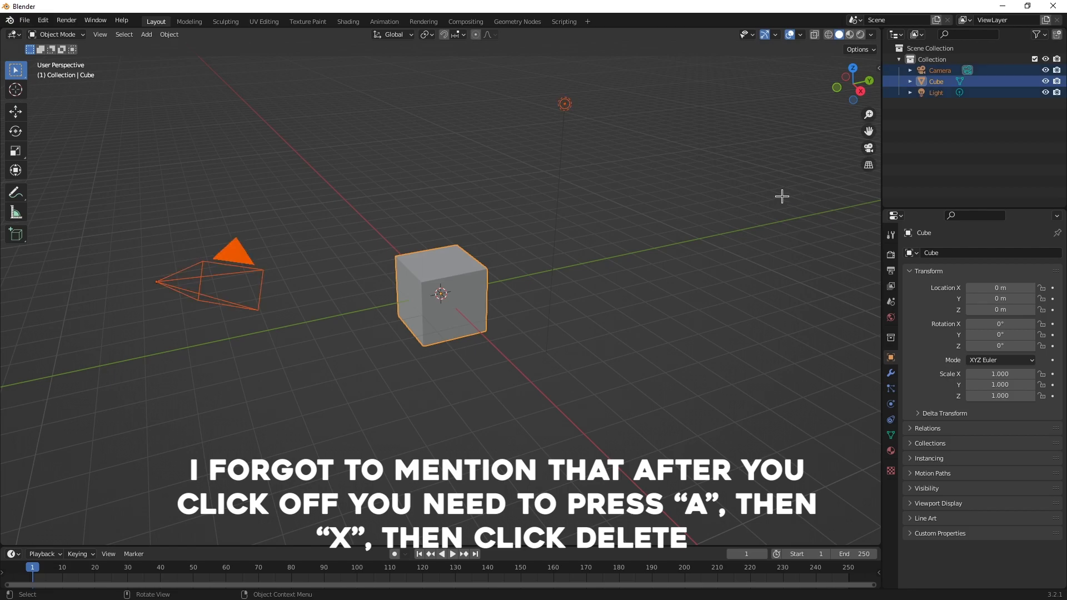
{"action": "key", "text": "x"}
{"action": "left_click", "coordinate": [504, 281]}
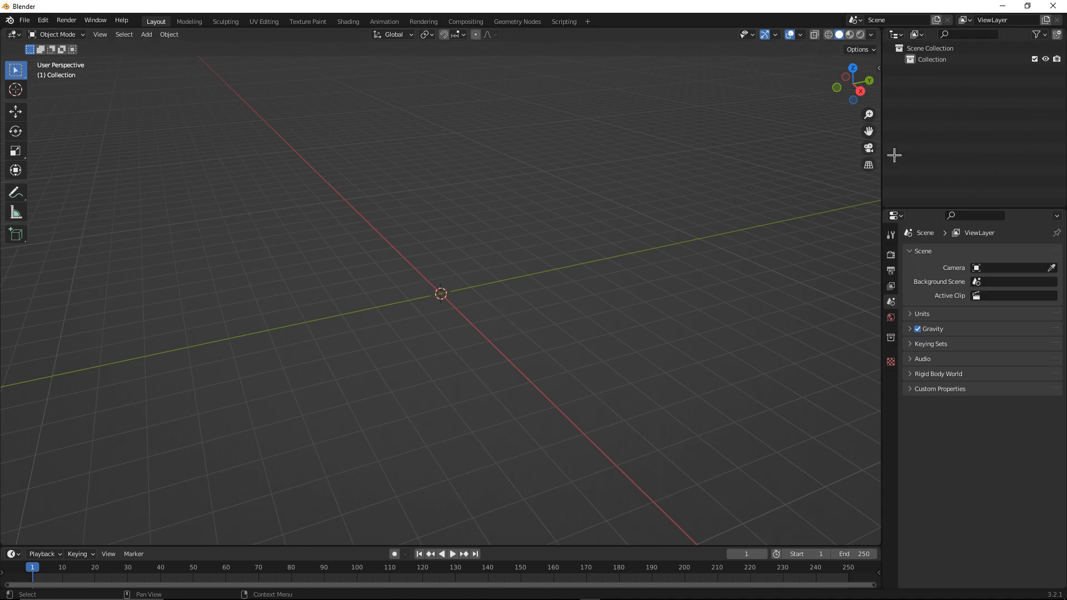
Shrink the timeline area to enlarge the 3D viewport
{"action": "left_click_drag", "start_coordinate": [500, 547], "coordinate": [494, 457]}
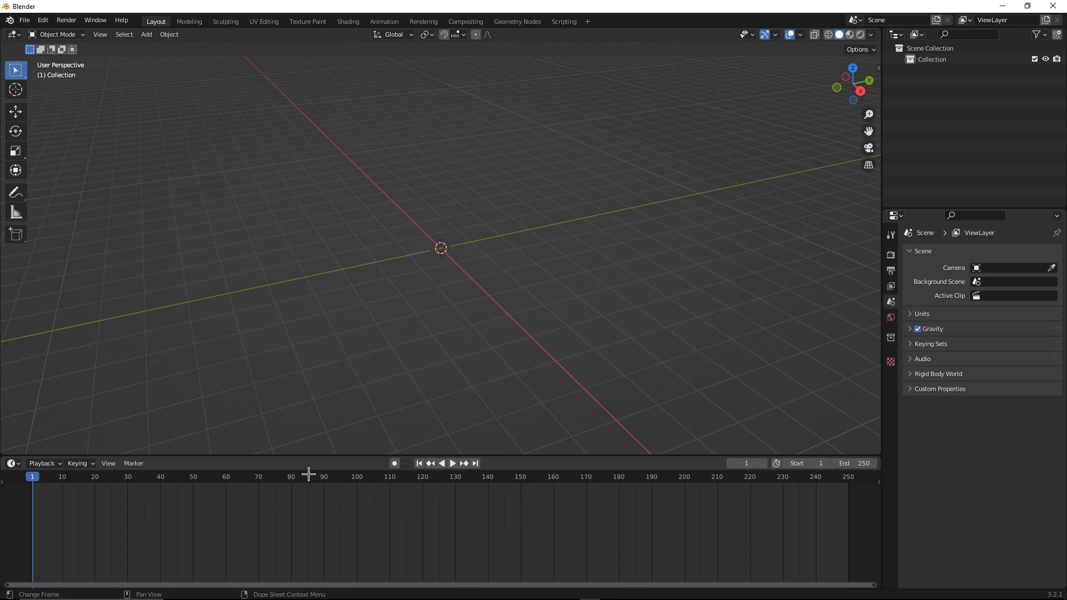
{"action": "left_click_drag", "start_coordinate": [313, 457], "coordinate": [312, 565]}
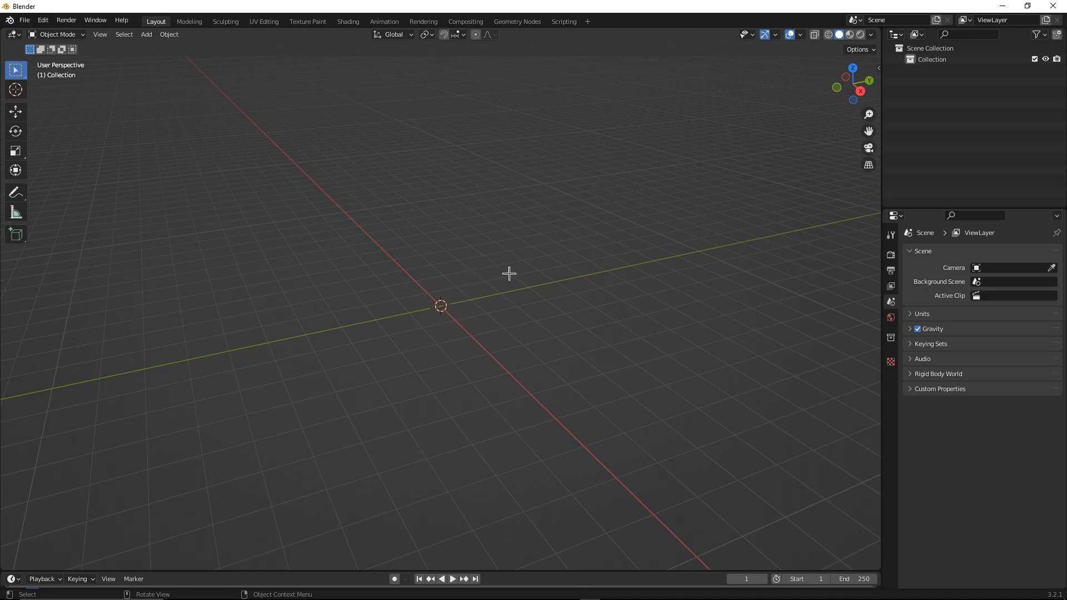
{"action": "middle_click_drag", "start_coordinate": [507, 255], "coordinate": [293, 235]}
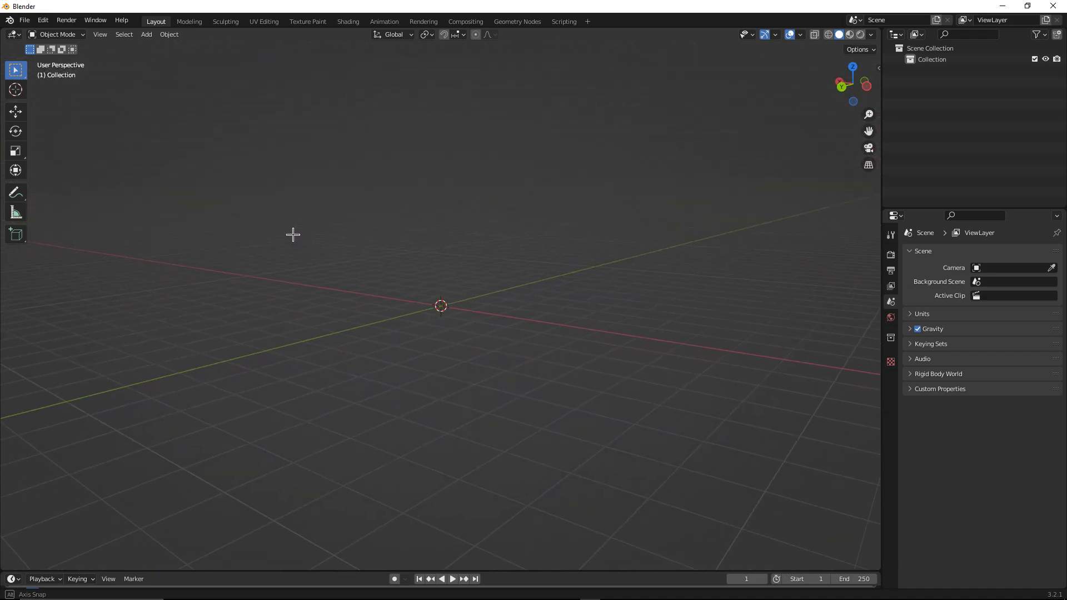
{"action": "left_click_drag", "start_coordinate": [852, 86], "coordinate": [634, 72]}
{"action": "middle_click_drag", "start_coordinate": [500, 292], "coordinate": [558, 484]}
{"action": "middle_click_drag", "start_coordinate": [636, 243], "coordinate": [641, 245]}
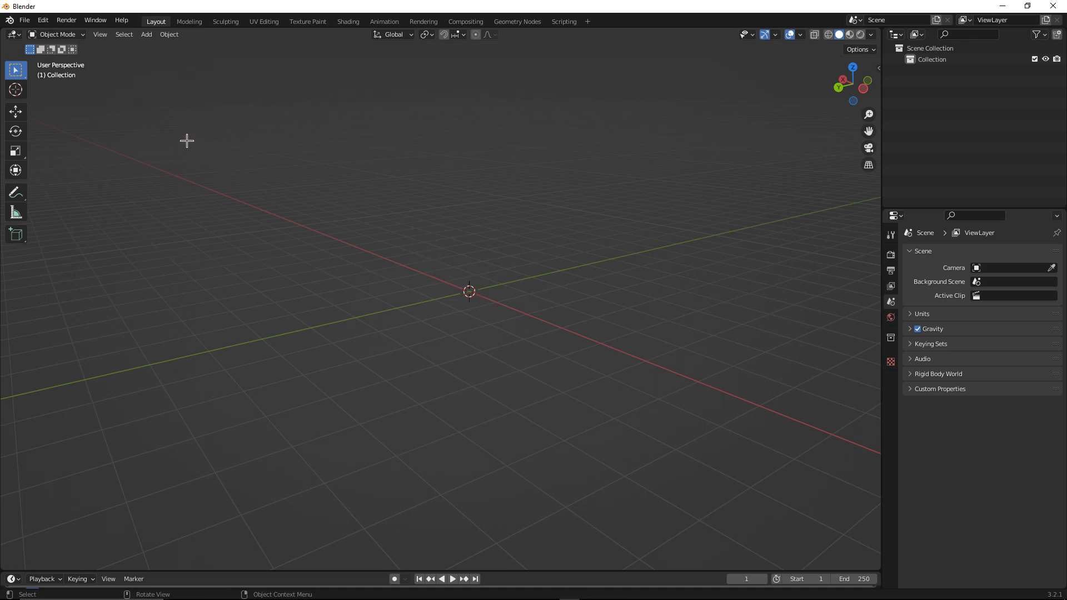
Add a cylinder mesh and delete it again
{"action": "left_click", "coordinate": [147, 35]}
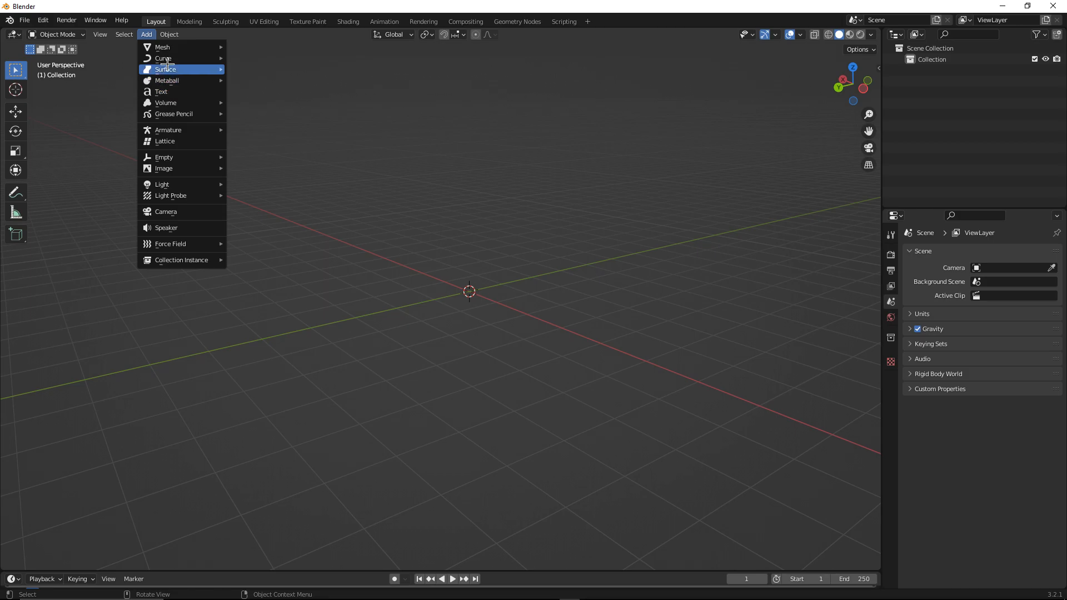
{"action": "mouse_move", "coordinate": [167, 46]}
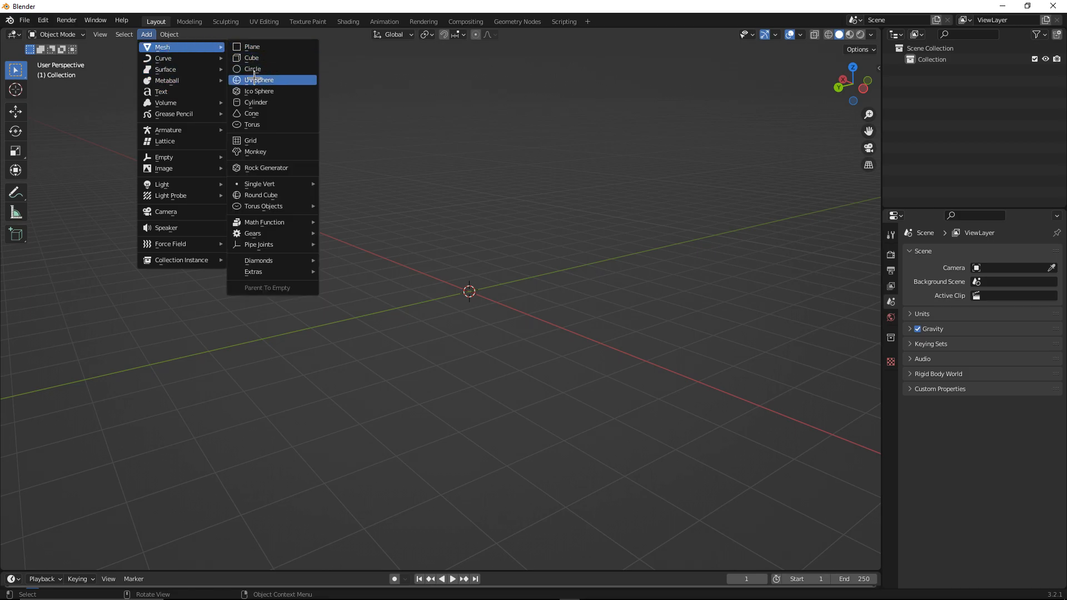
{"action": "left_click", "coordinate": [259, 102]}
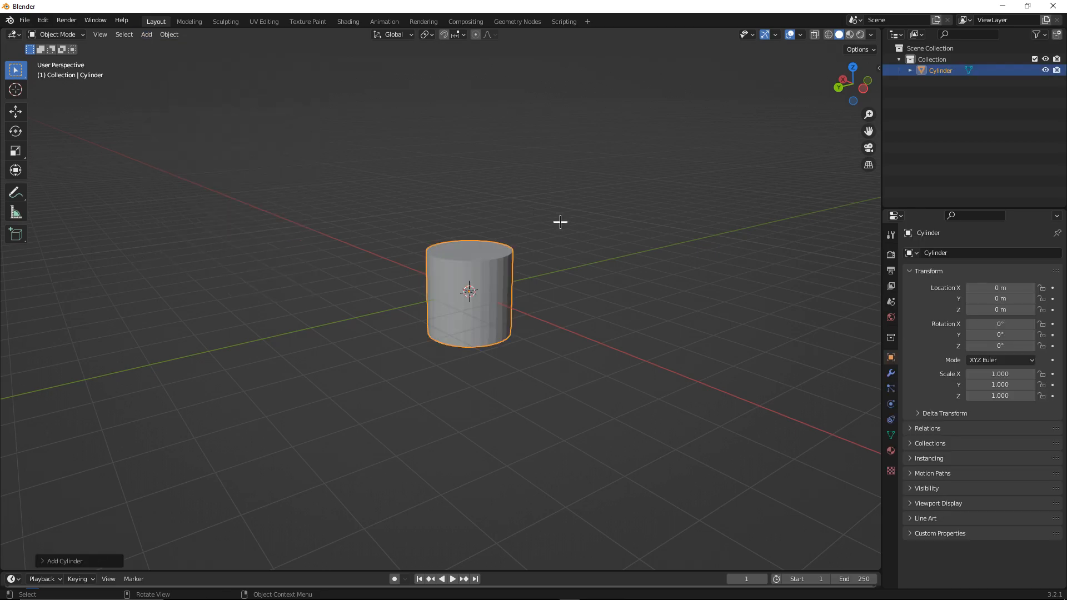
{"action": "middle_click_drag", "start_coordinate": [575, 229], "coordinate": [598, 229]}
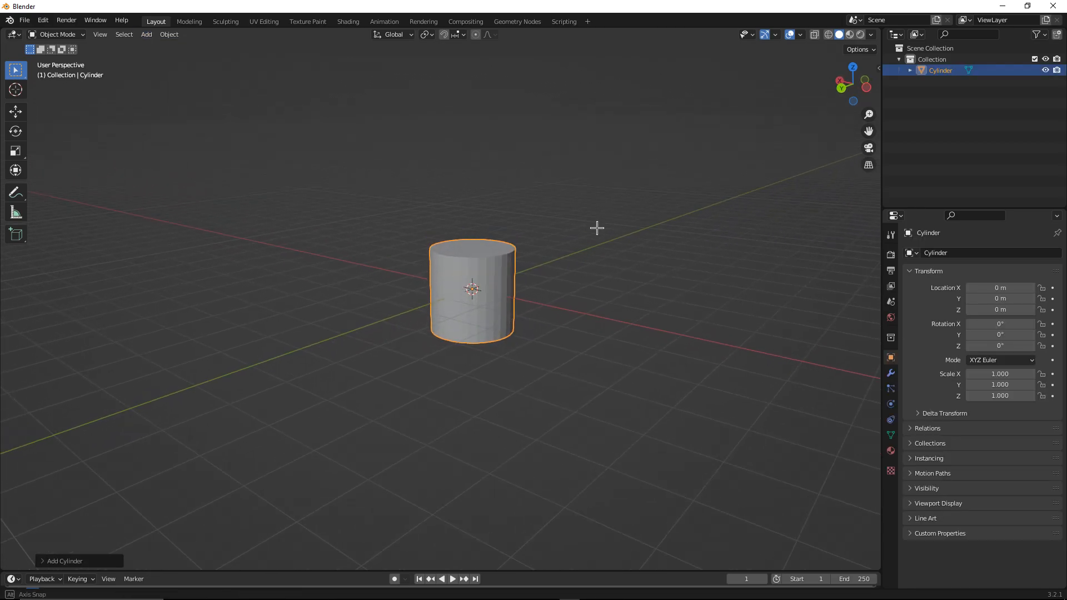
{"action": "key", "text": "Delete"}
Add a cylinder mesh to the scene
{"action": "key", "text": "shift+a"}
{"action": "key", "text": "shift+a"}
{"action": "mouse_move", "coordinate": [332, 189]}
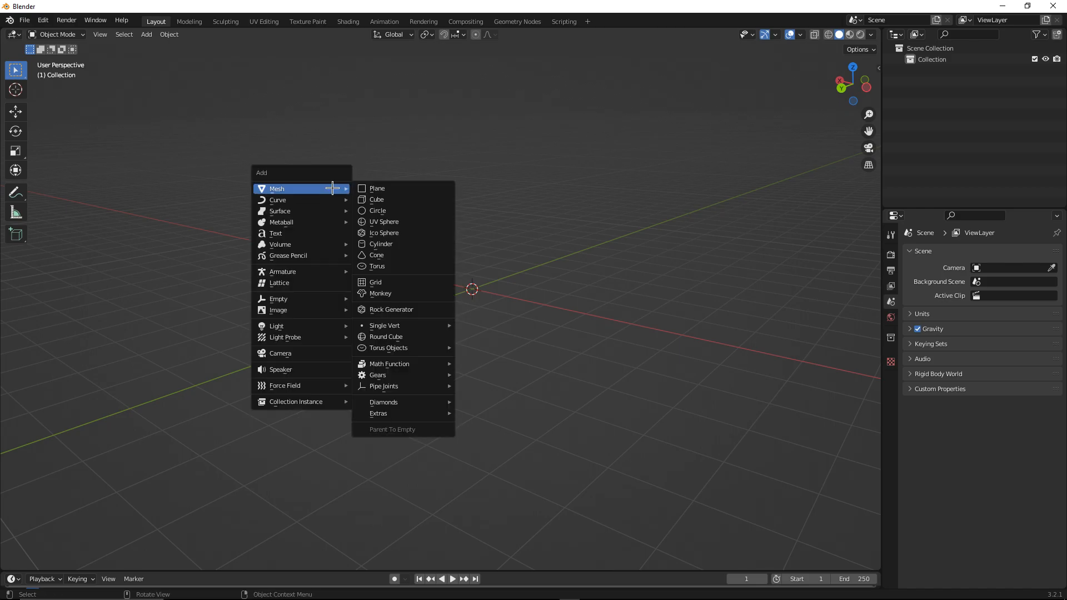
{"action": "left_click", "coordinate": [380, 244]}
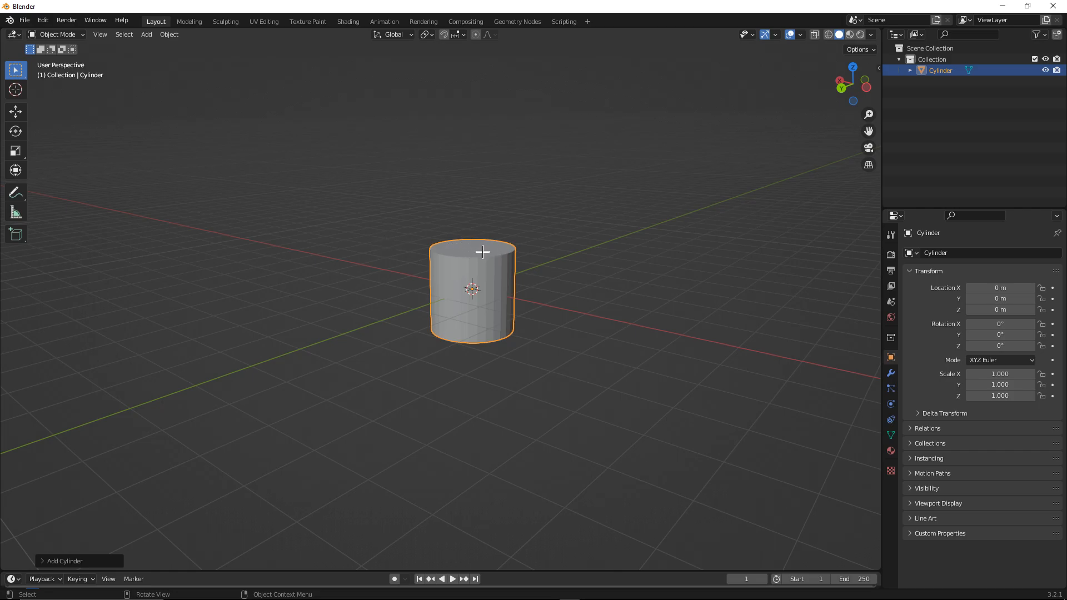
Move the cylinder slightly off the origin with the Move tool
{"action": "left_click", "coordinate": [16, 113]}
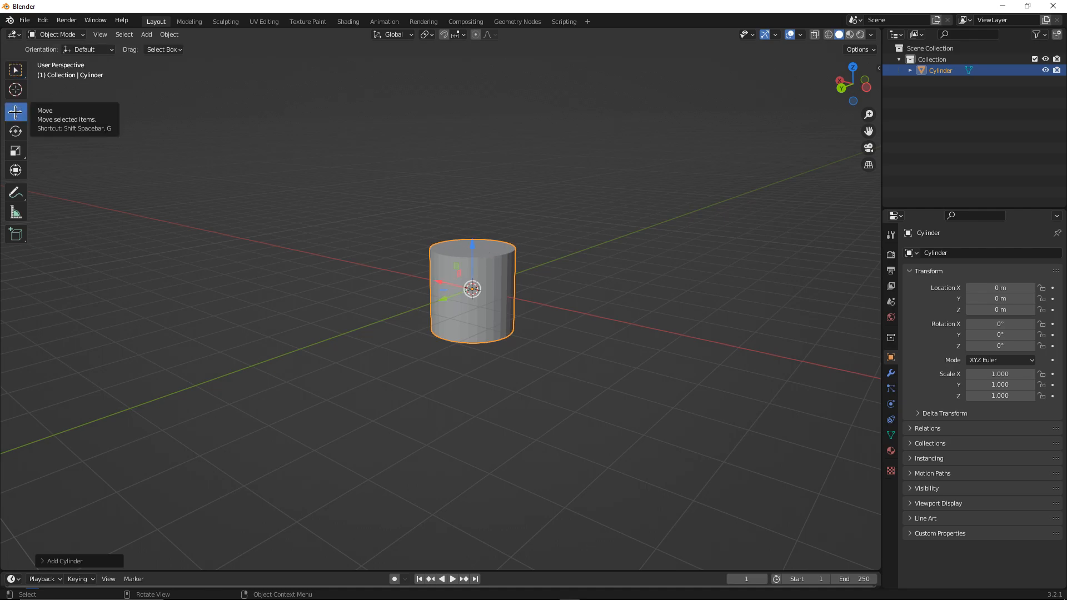
{"action": "middle_click_drag", "start_coordinate": [473, 289], "coordinate": [436, 292]}
{"action": "scroll", "coordinate": [432, 294], "scroll_direction": "down", "scroll_amount": 1}
{"action": "left_click_drag", "start_coordinate": [430, 295], "coordinate": [428, 294]}
{"action": "mouse_move", "coordinate": [461, 253]}
{"action": "left_mouse_down"}
{"action": "mouse_move", "coordinate": [460, 242]}
{"action": "mouse_move", "coordinate": [461, 260]}
{"action": "left_mouse_up"}
{"action": "middle_click_drag", "start_coordinate": [461, 261], "coordinate": [519, 264]}
{"action": "left_click_drag", "start_coordinate": [436, 289], "coordinate": [431, 286]}
{"action": "middle_click_drag", "start_coordinate": [431, 286], "coordinate": [209, 202]}
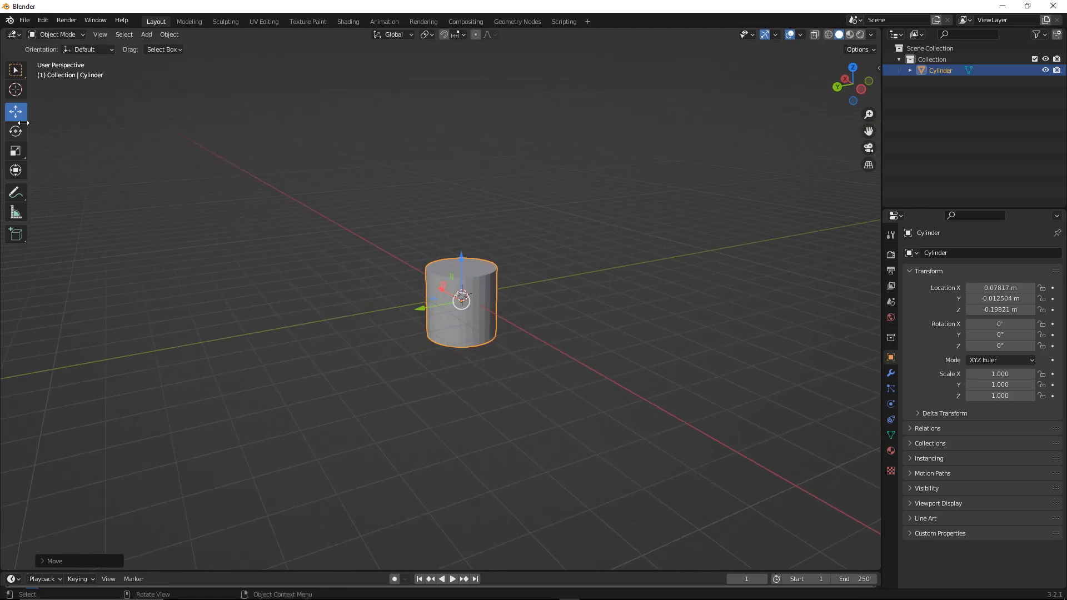
Try rotating the cylinder with the Rotate tool, undoing each attempt
{"action": "left_click", "coordinate": [16, 132]}
{"action": "mouse_move", "coordinate": [427, 249]}
{"action": "middle_mouse_down"}
{"action": "mouse_move", "coordinate": [411, 252]}
{"action": "mouse_move", "coordinate": [434, 253]}
{"action": "middle_mouse_up"}
{"action": "left_click_drag", "start_coordinate": [480, 276], "coordinate": [454, 339]}
{"action": "key", "text": "ctrl+z"}
{"action": "mouse_move", "coordinate": [454, 269]}
{"action": "left_mouse_down"}
{"action": "mouse_move", "coordinate": [435, 288]}
{"action": "mouse_move", "coordinate": [451, 272]}
{"action": "left_mouse_up"}
{"action": "key", "text": "ctrl+z"}
{"action": "left_click_drag", "start_coordinate": [453, 317], "coordinate": [457, 315]}
{"action": "key", "text": "ctrl+z"}
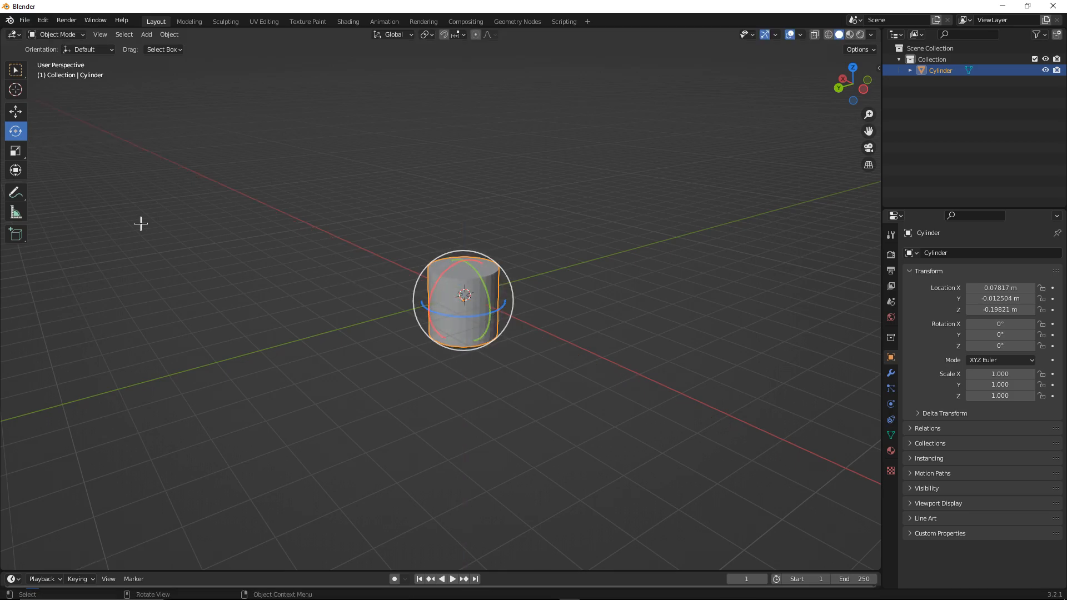
Try stretching the cylinder with the Scale tool, undoing the changes
{"action": "left_click", "coordinate": [16, 150]}
{"action": "left_click_drag", "start_coordinate": [435, 310], "coordinate": [374, 310]}
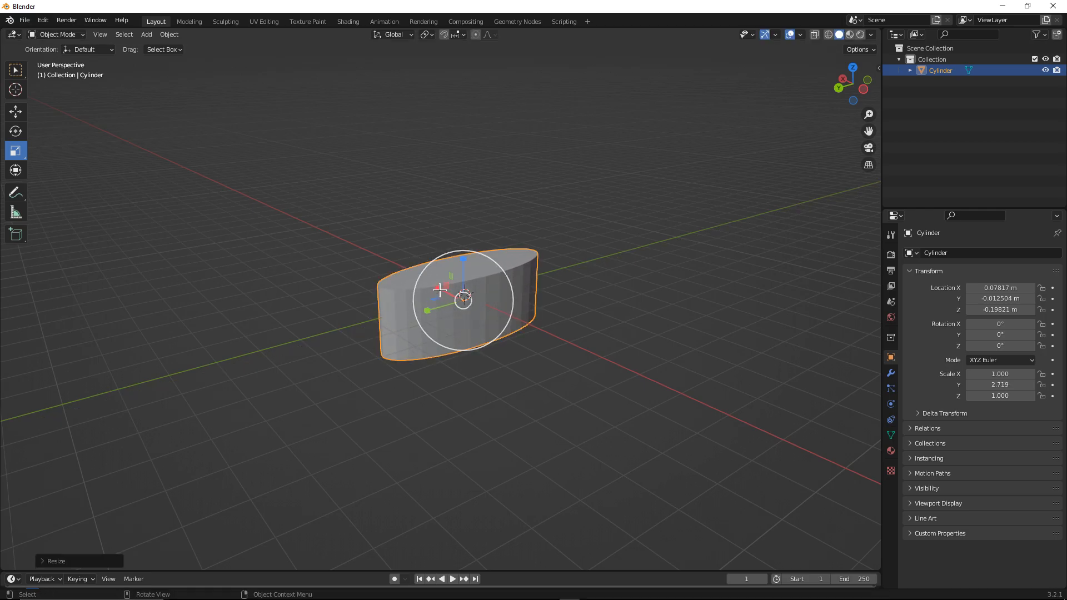
{"action": "left_click_drag", "start_coordinate": [439, 290], "coordinate": [465, 261]}
{"action": "key", "text": "ctrl+z"}
{"action": "key", "text": "ctrl+z"}
{"action": "key", "text": "ctrl+z"}
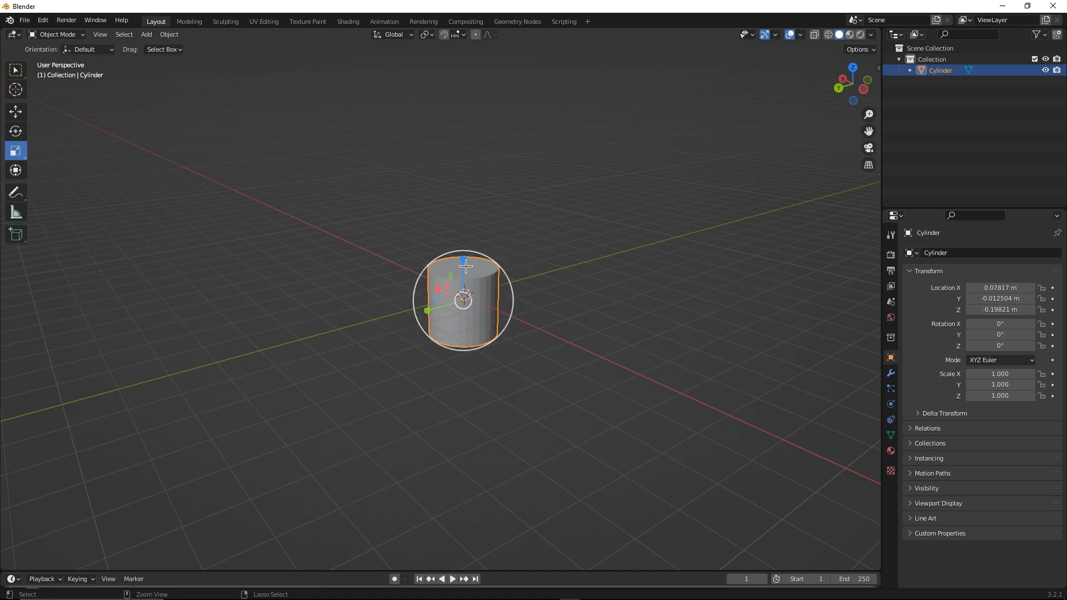
Select the cylinder and move it slightly along the Y axis with the Move tool
{"action": "left_click", "coordinate": [567, 243]}
{"action": "middle_click_drag", "start_coordinate": [555, 251], "coordinate": [503, 255]}
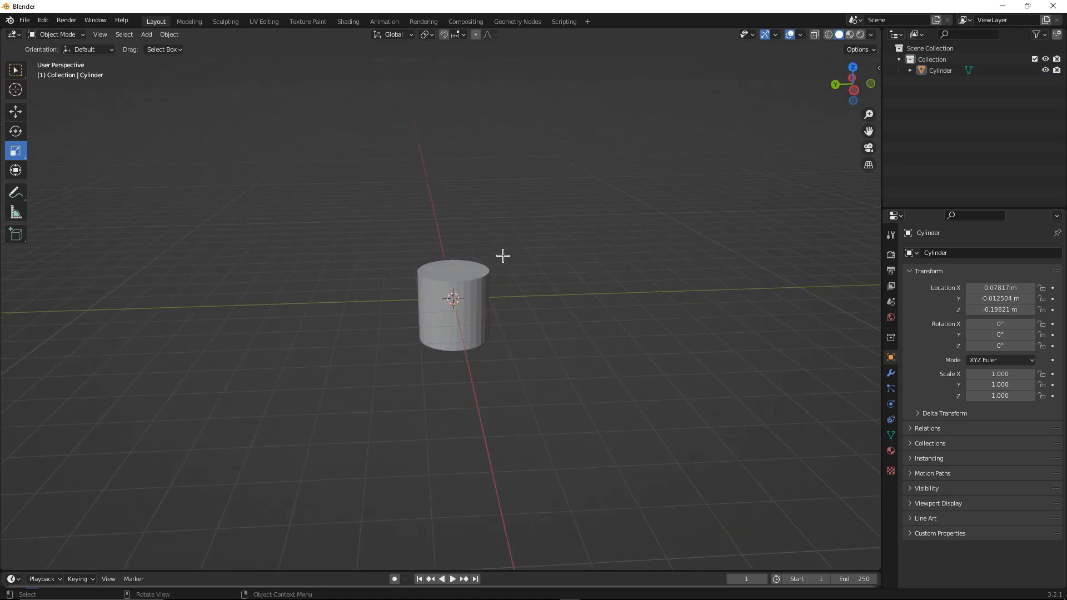
{"action": "left_click", "coordinate": [19, 111]}
{"action": "middle_click_drag", "start_coordinate": [315, 204], "coordinate": [386, 207]}
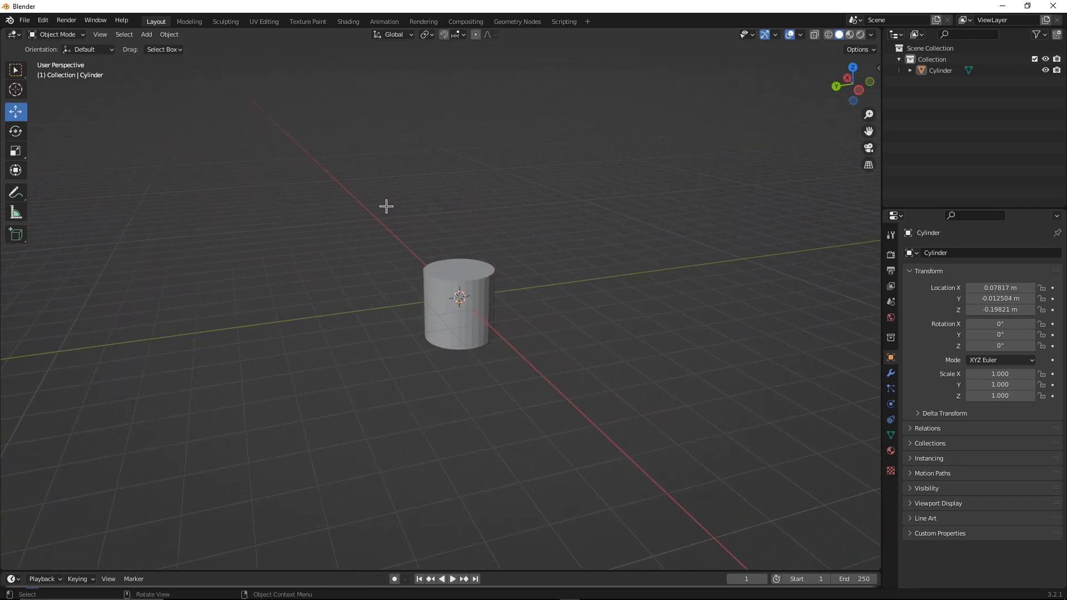
{"action": "left_click", "coordinate": [473, 289]}
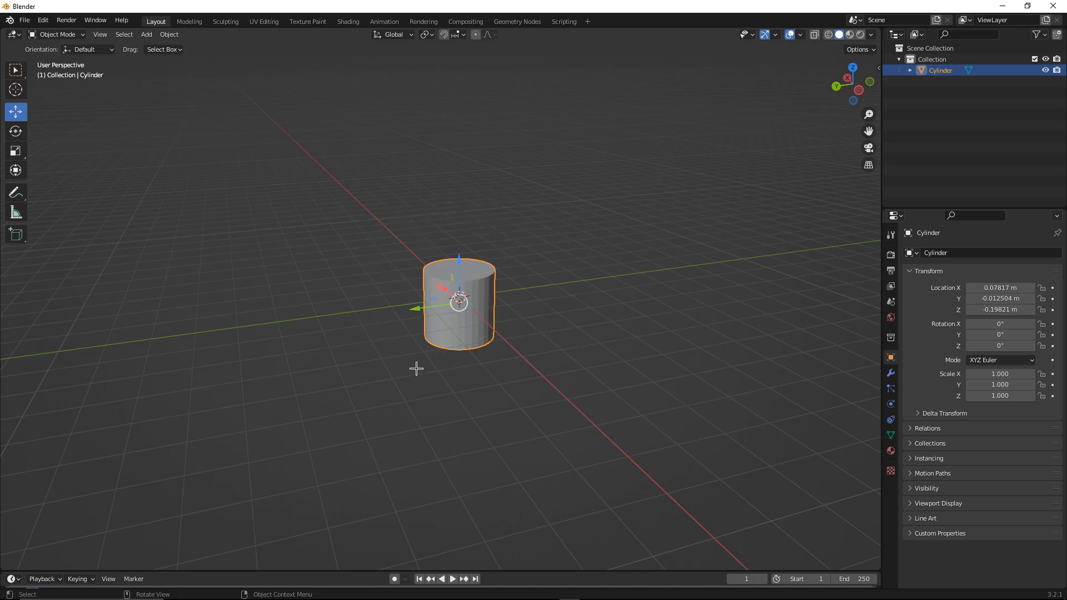
{"action": "left_click_drag", "start_coordinate": [425, 312], "coordinate": [430, 308]}
{"action": "middle_click_drag", "start_coordinate": [430, 308], "coordinate": [522, 309]}
{"action": "left_click_drag", "start_coordinate": [435, 289], "coordinate": [434, 288]}
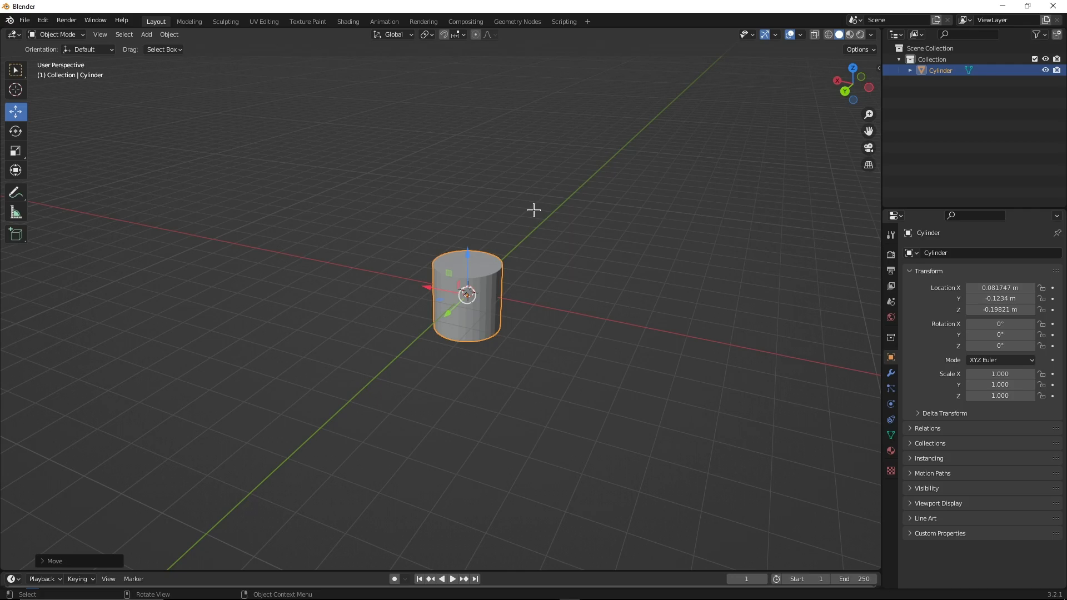
Select the cylinder and switch it into Edit Mode
{"action": "left_click", "coordinate": [379, 480]}
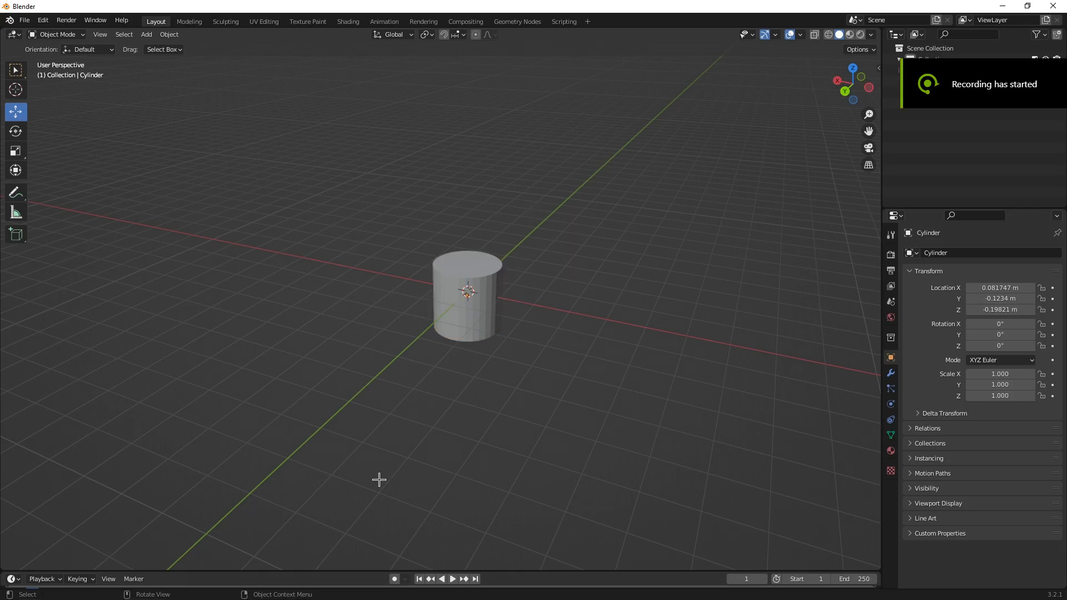
{"action": "left_click", "coordinate": [492, 302]}
{"action": "key", "text": "Tab"}
{"action": "key", "text": "Tab"}
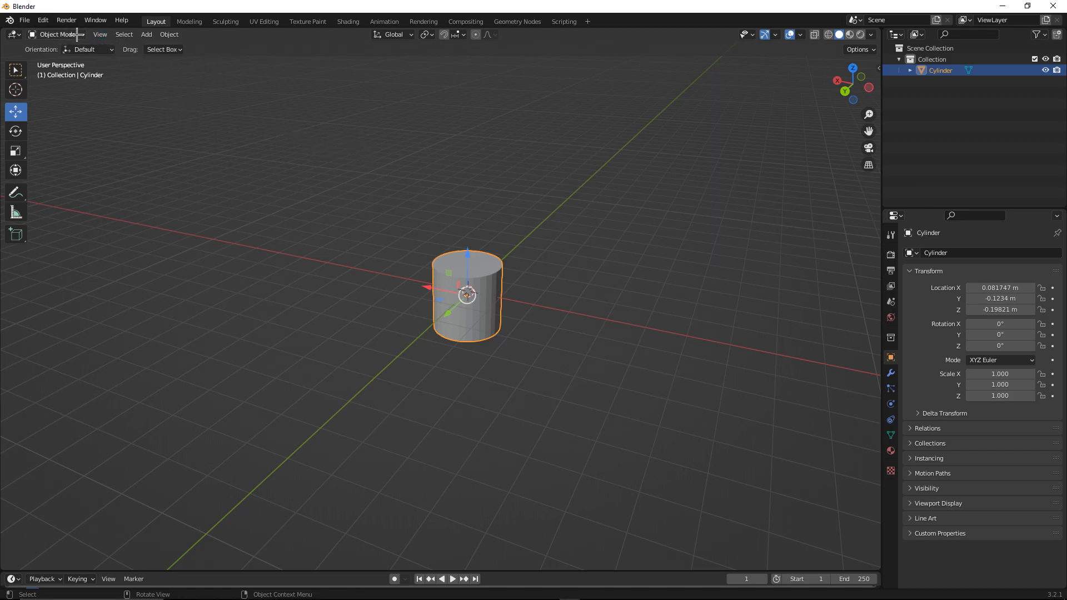
{"action": "left_click", "coordinate": [56, 36]}
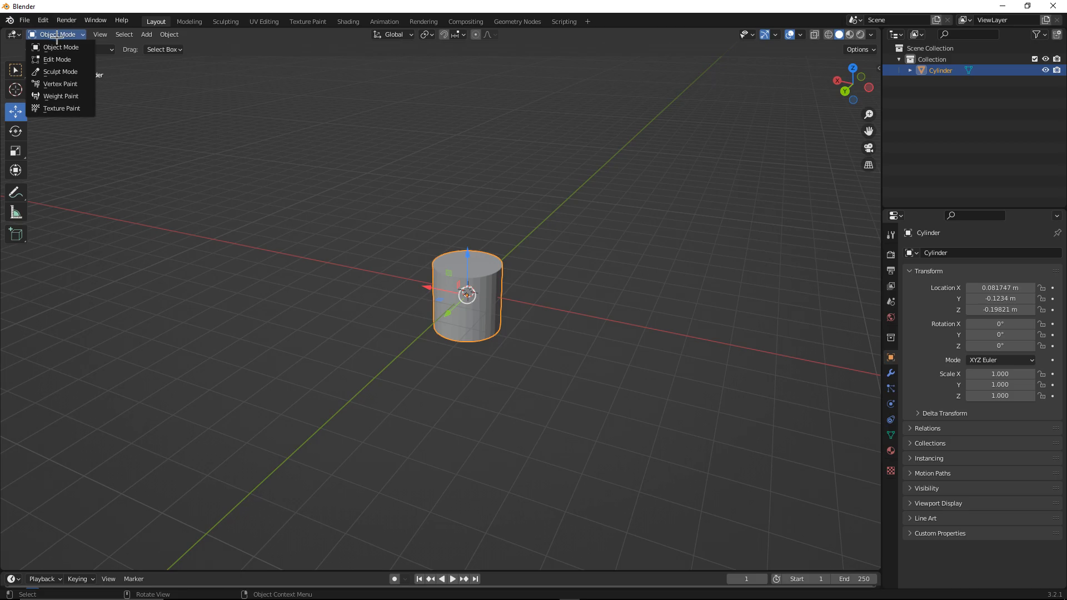
{"action": "left_click", "coordinate": [58, 59]}
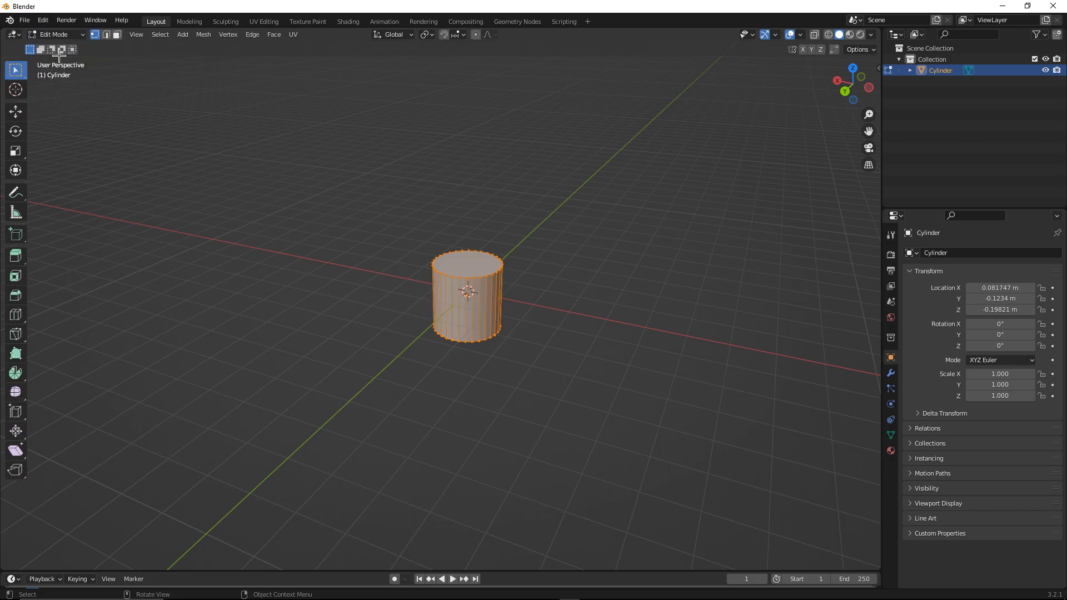
Switch the mesh selection to face select mode
{"action": "scroll", "coordinate": [441, 262], "scroll_direction": "up", "scroll_amount": 3}
{"action": "middle_click_drag", "start_coordinate": [473, 273], "coordinate": [547, 251]}
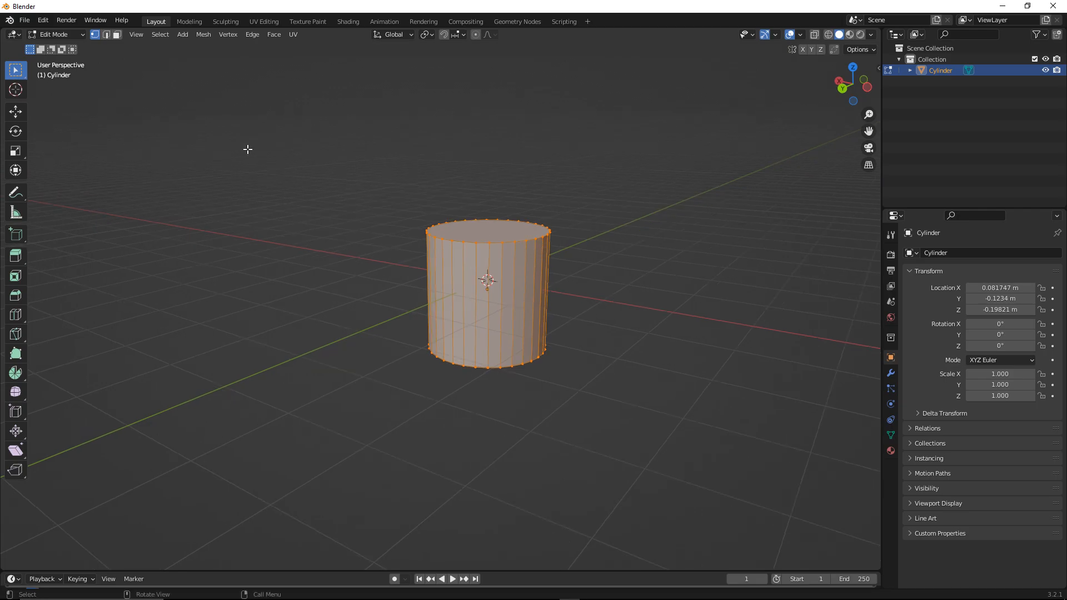
{"action": "left_click", "coordinate": [106, 35]}
{"action": "left_click", "coordinate": [118, 34]}
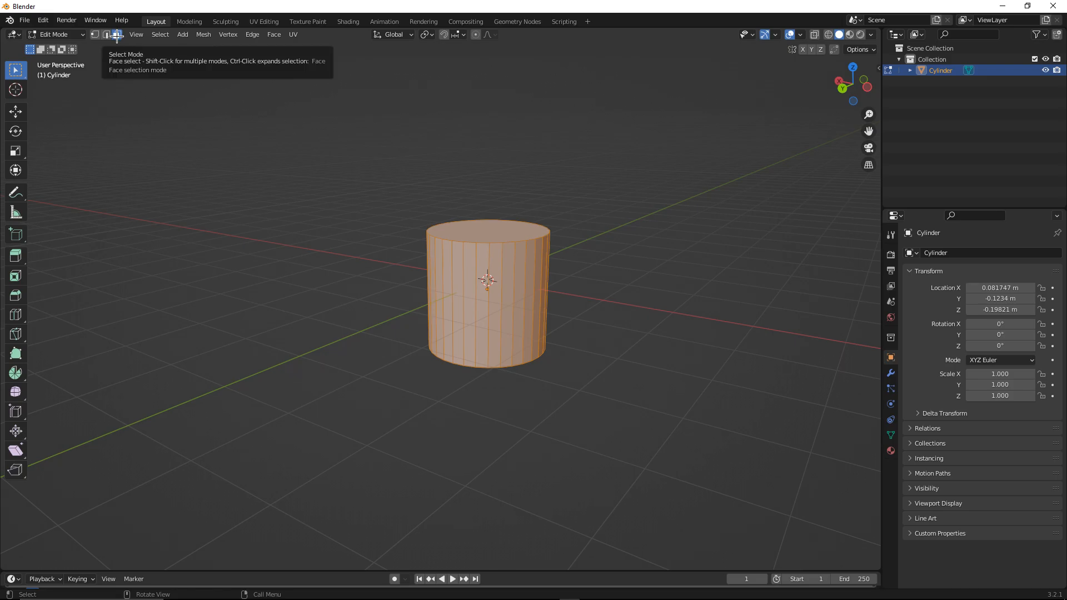
{"action": "key", "text": "1"}
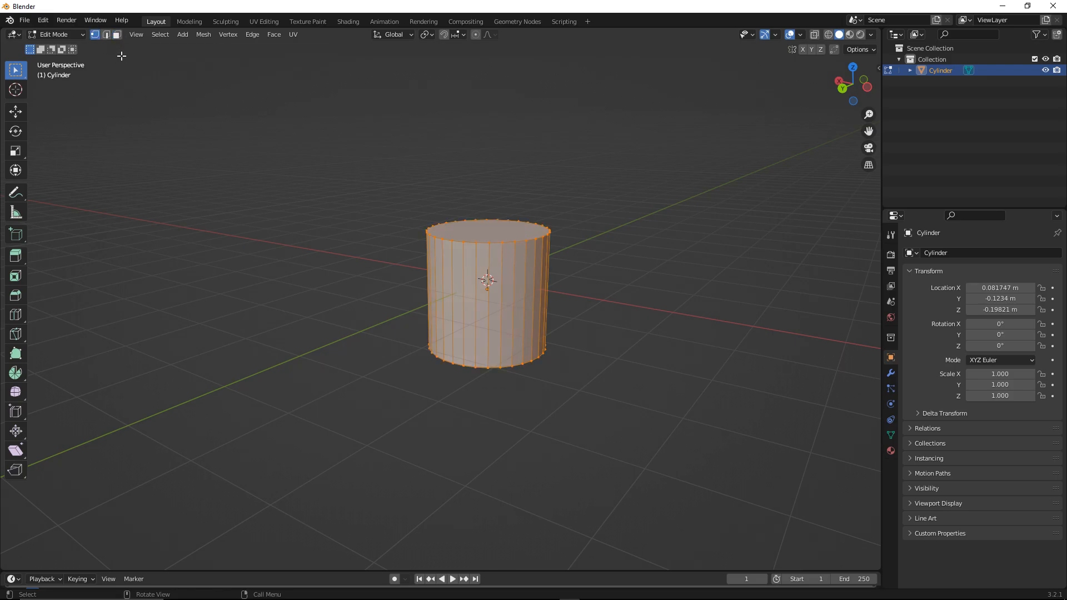
{"action": "left_click", "coordinate": [117, 34]}
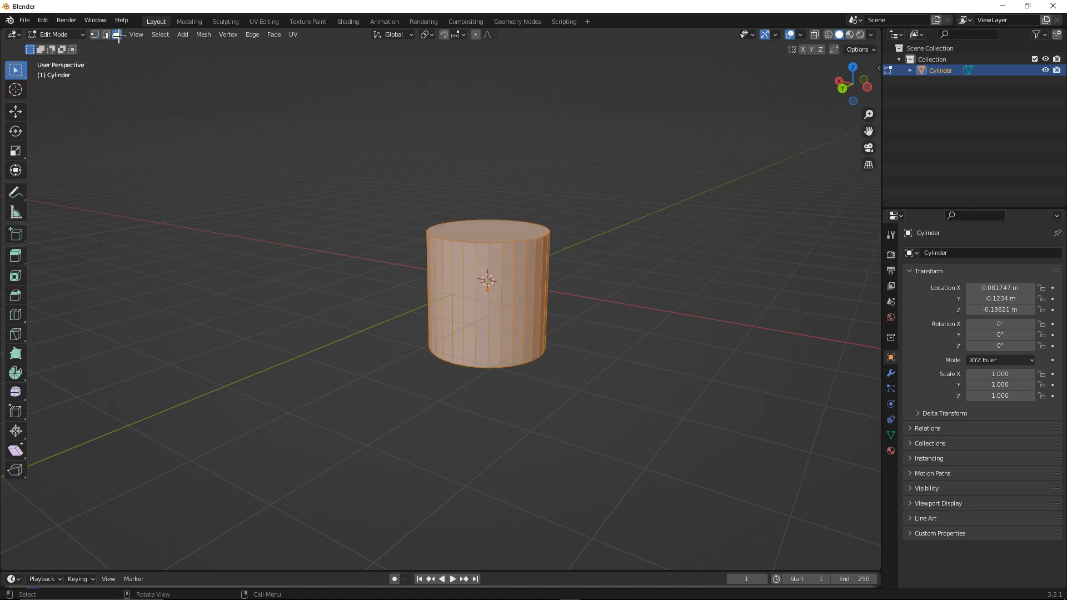
Select the cylinder's top face and delete it to open the top
{"action": "middle_click_drag", "start_coordinate": [365, 152], "coordinate": [365, 167]}
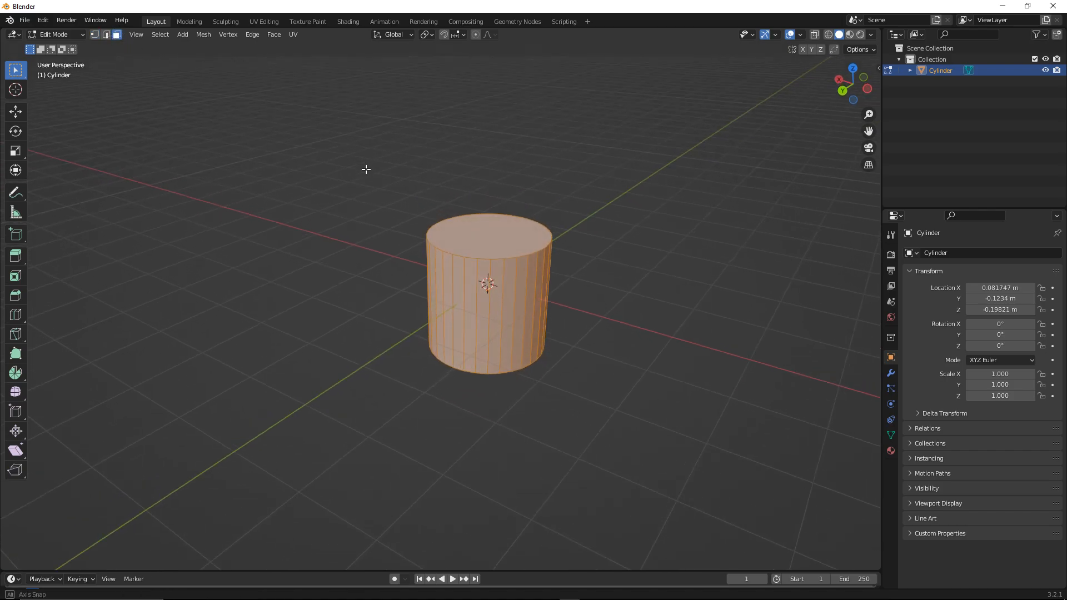
{"action": "left_click", "coordinate": [534, 177]}
{"action": "left_click", "coordinate": [497, 228]}
{"action": "middle_click_drag", "start_coordinate": [497, 227], "coordinate": [443, 260]}
{"action": "key", "text": "x"}
{"action": "left_click", "coordinate": [454, 264]}
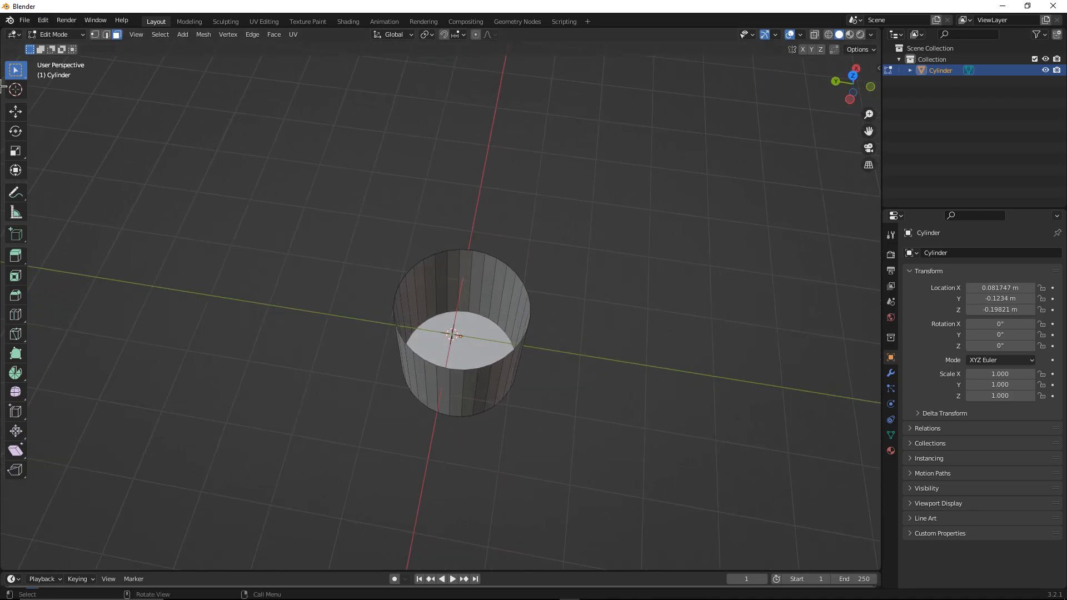
Try moving a cylinder face with the Move tool, undo it, and select a single side face
{"action": "left_click", "coordinate": [15, 111]}
{"action": "left_click", "coordinate": [459, 251]}
{"action": "left_click_drag", "start_coordinate": [459, 261], "coordinate": [457, 223]}
{"action": "middle_click_drag", "start_coordinate": [457, 223], "coordinate": [260, 145]}
{"action": "key", "text": "ctrl+z"}
{"action": "middle_click_drag", "start_coordinate": [340, 209], "coordinate": [384, 223]}
{"action": "left_click", "coordinate": [396, 311]}
{"action": "left_click_drag", "start_coordinate": [400, 336], "coordinate": [409, 344]}
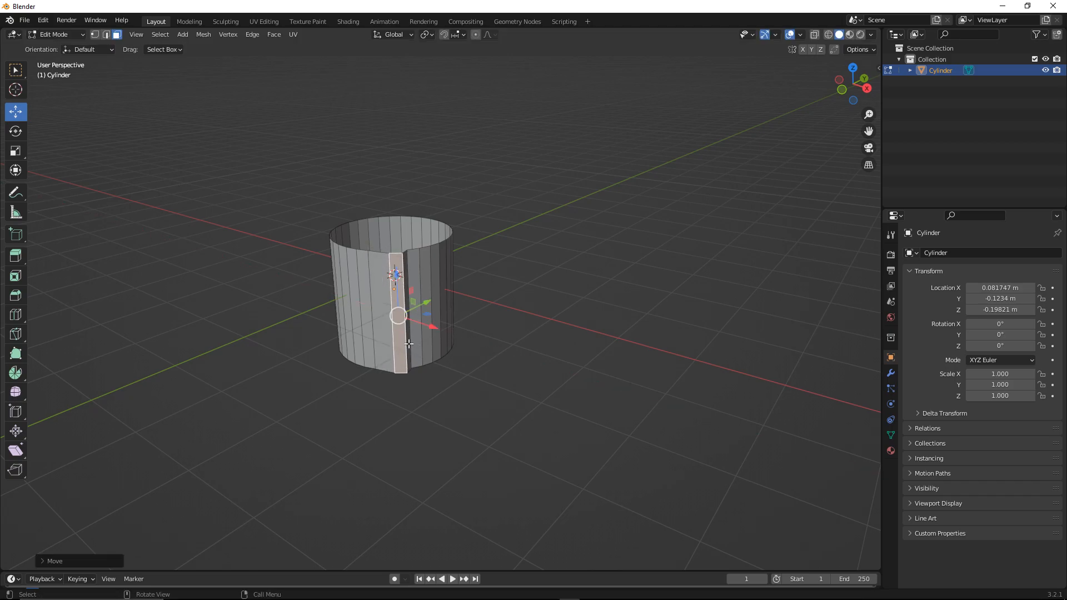
Try scaling the selected side face, undo it, and clear the selection
{"action": "left_click", "coordinate": [15, 150]}
{"action": "left_click_drag", "start_coordinate": [421, 275], "coordinate": [426, 271]}
{"action": "key", "text": "ctrl+z"}
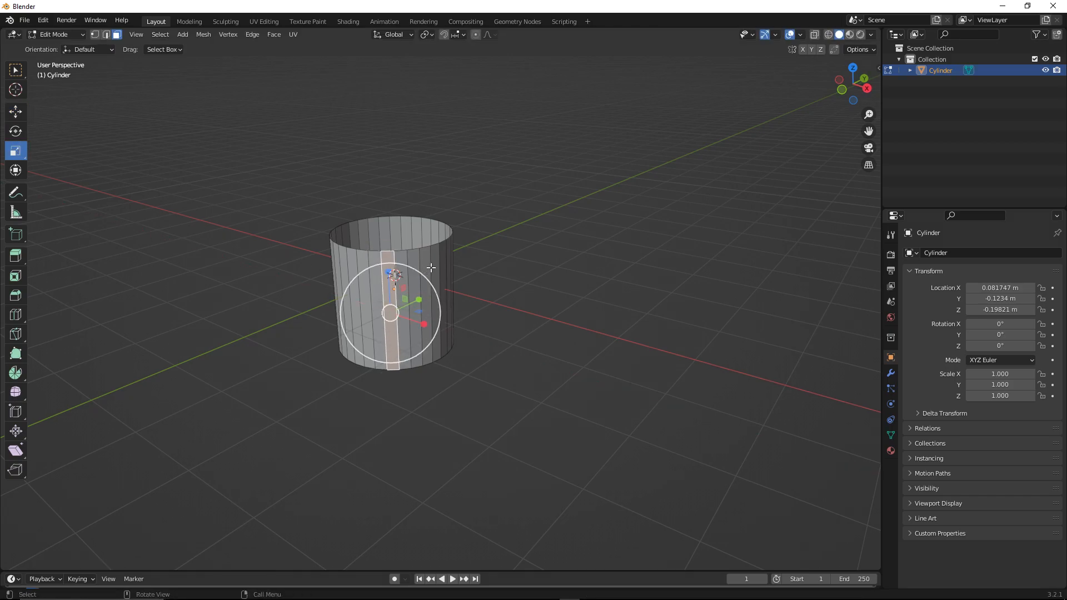
{"action": "left_click", "coordinate": [184, 397]}
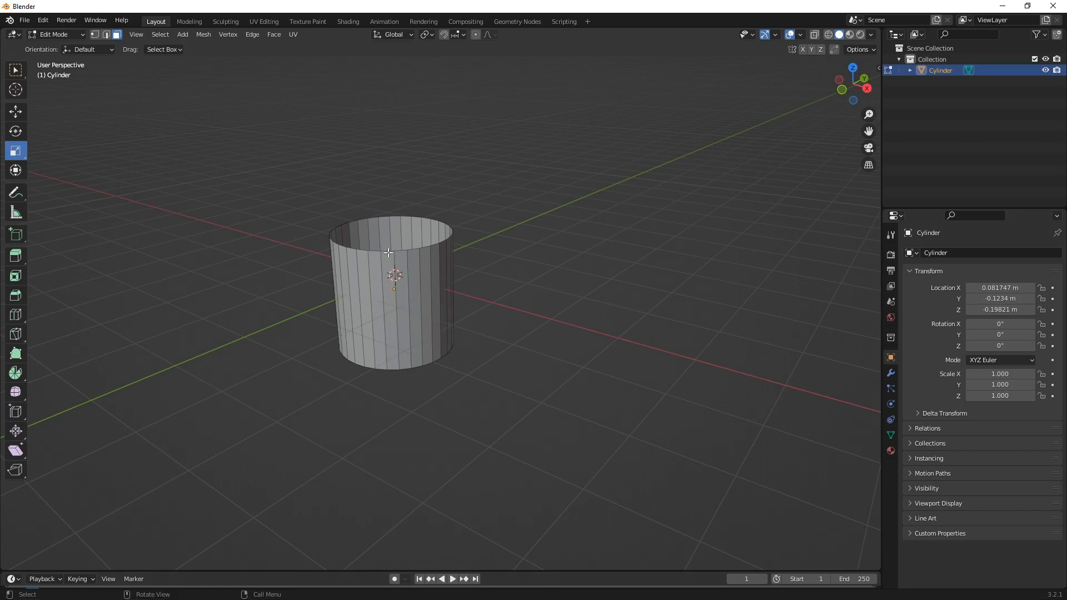
Switch the cylinder back to Object Mode and clear the selection
{"action": "middle_click_drag", "start_coordinate": [400, 227], "coordinate": [386, 233]}
{"action": "middle_click_drag", "start_coordinate": [381, 234], "coordinate": [407, 234], "text": "shift"}
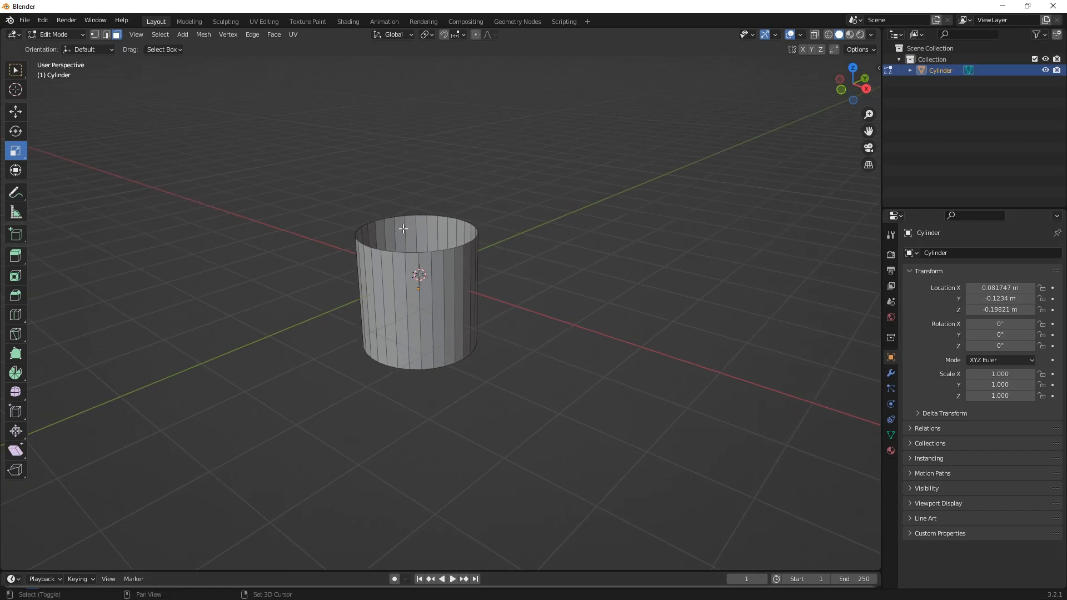
{"action": "left_click", "coordinate": [71, 35]}
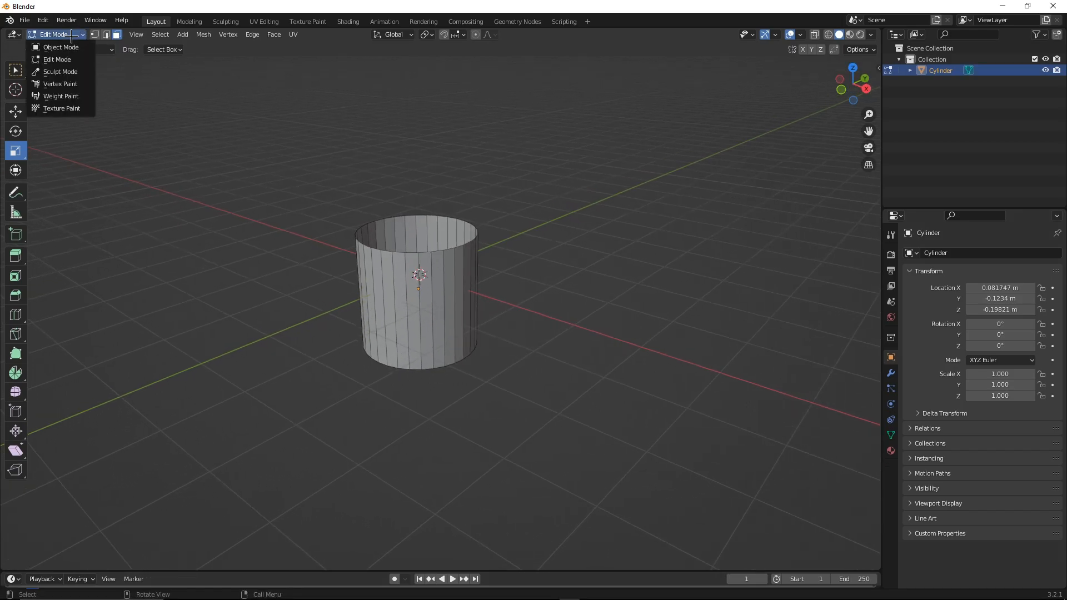
{"action": "left_click", "coordinate": [44, 47]}
{"action": "left_click", "coordinate": [296, 112]}
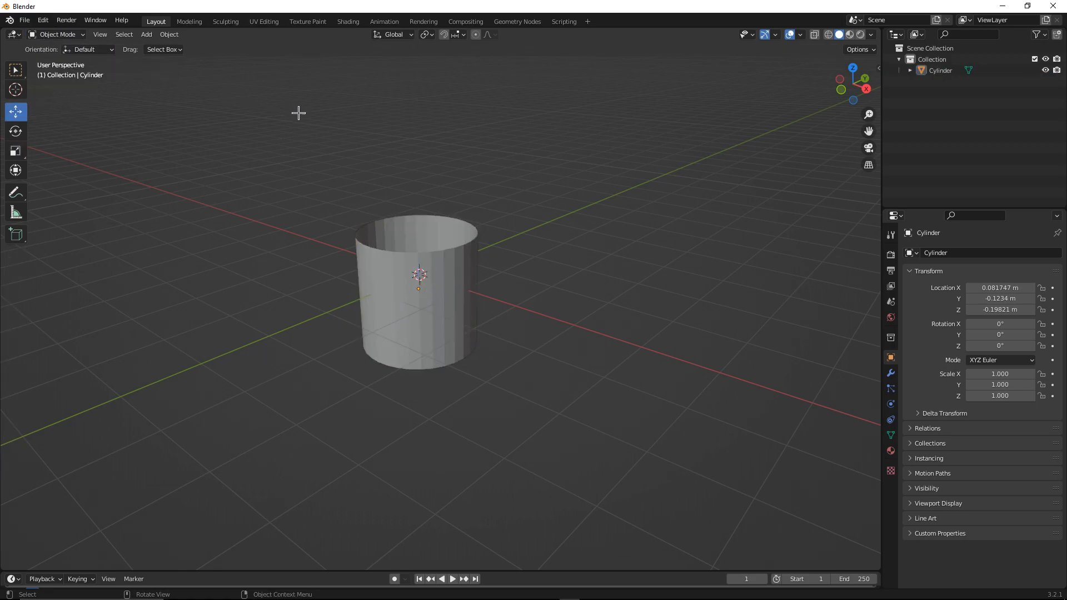
Select the cylinder and add a Solidify modifier to it
{"action": "left_click", "coordinate": [424, 281]}
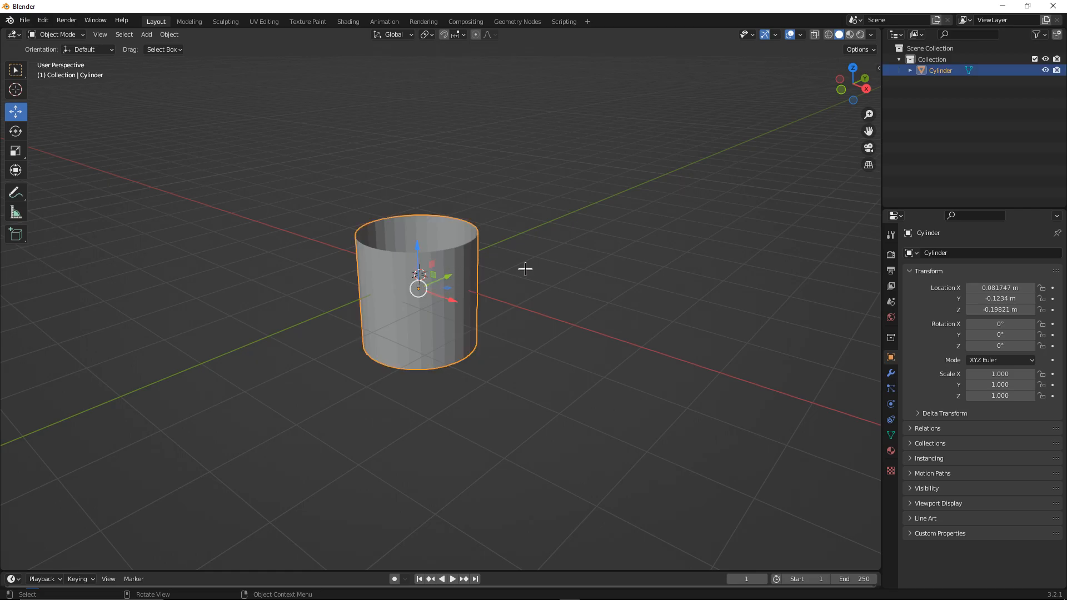
{"action": "left_click", "coordinate": [891, 373]}
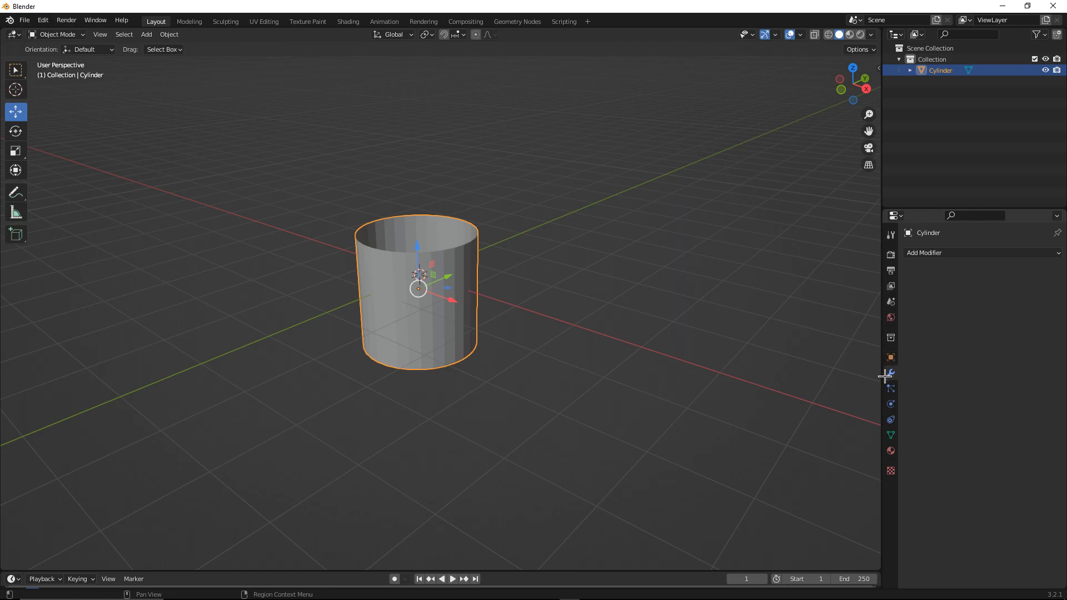
{"action": "left_click", "coordinate": [988, 254]}
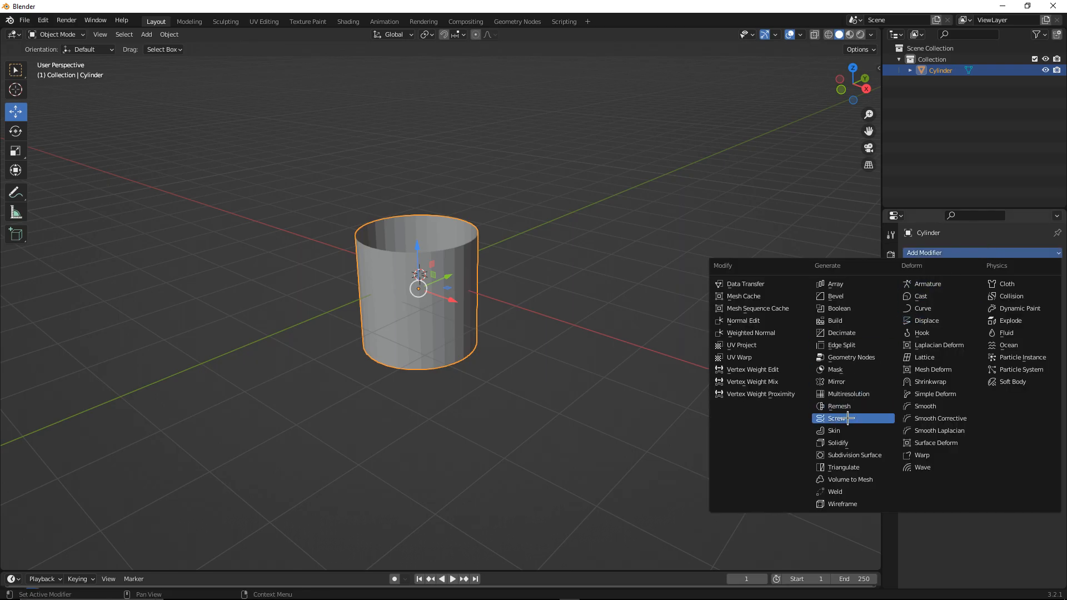
{"action": "left_click", "coordinate": [838, 443]}
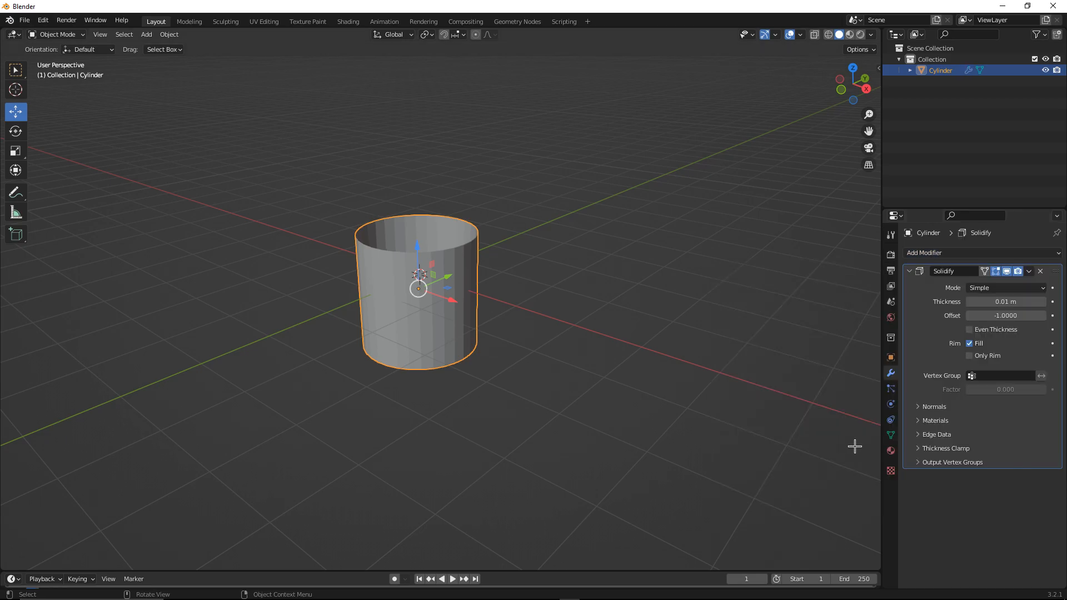
Set the Solidify modifier's thickness to 0.1 m and reselect the cylinder
{"action": "middle_click_drag", "start_coordinate": [524, 307], "coordinate": [548, 313]}
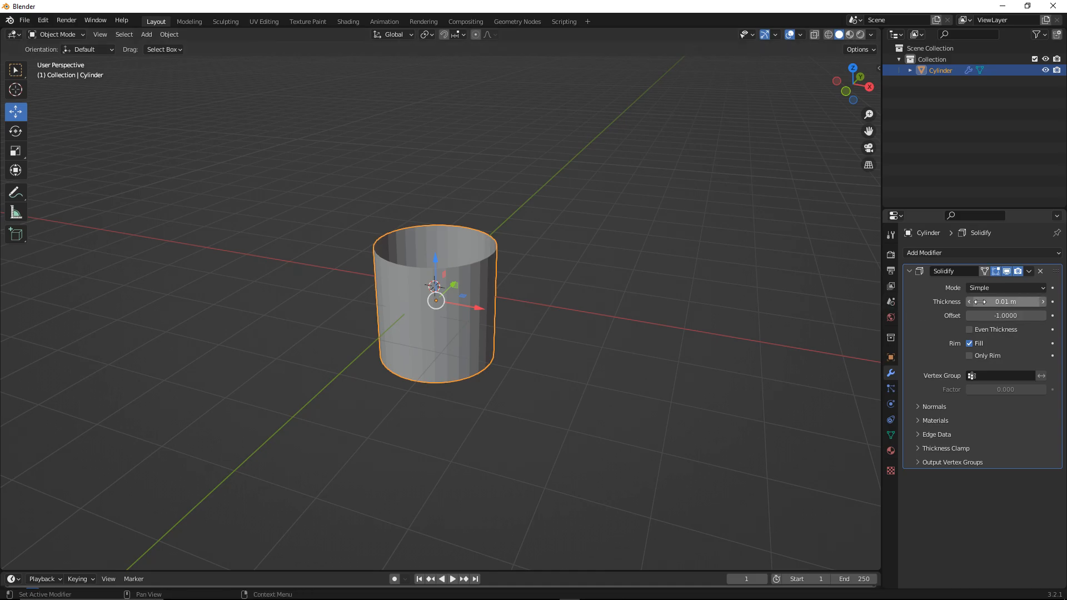
{"action": "left_click", "coordinate": [1005, 302]}
{"action": "type", "text": "0"}
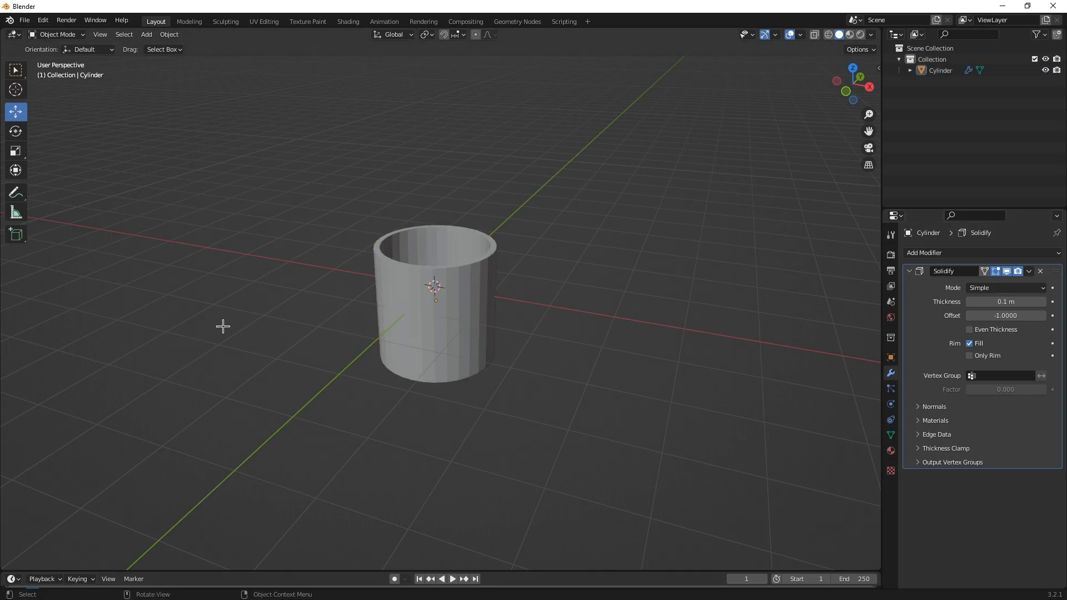
{"action": "left_click", "coordinate": [436, 297]}
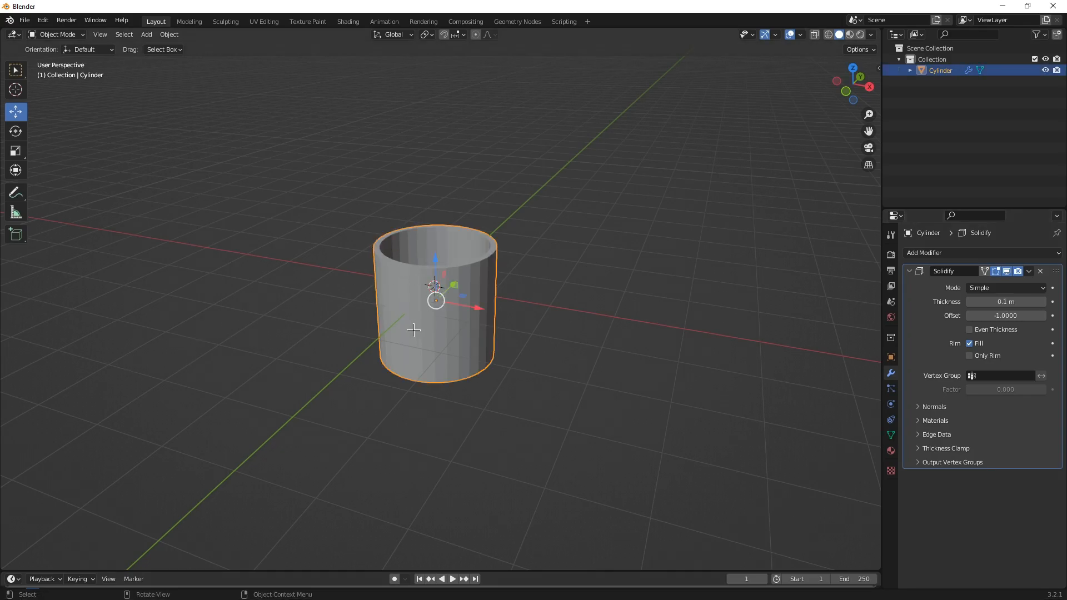
Add a torus mesh to the scene at the origin
{"action": "left_click", "coordinate": [147, 34]}
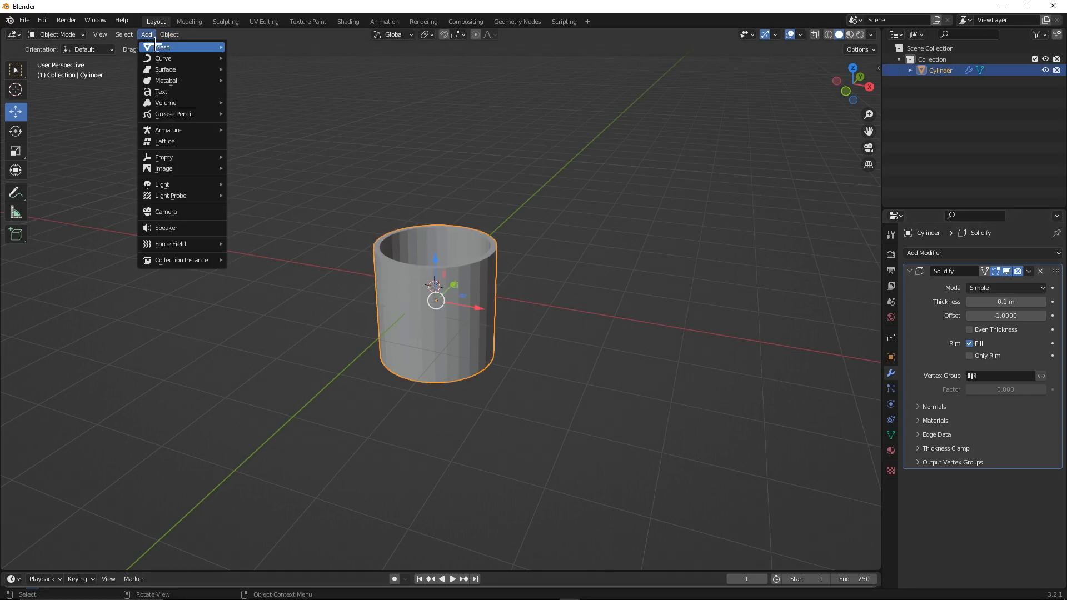
{"action": "mouse_move", "coordinate": [162, 48]}
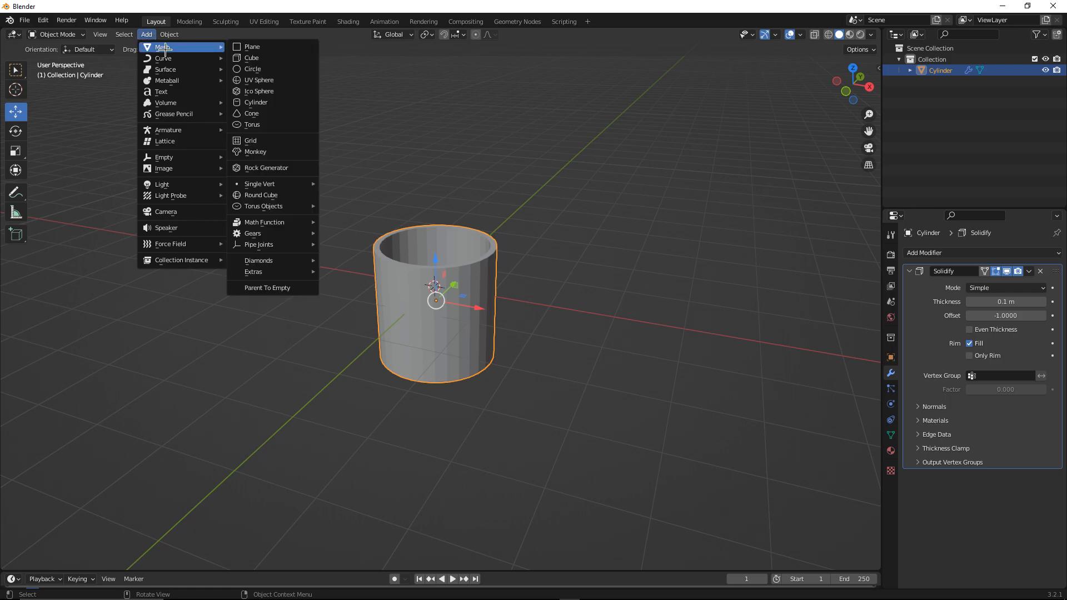
{"action": "left_click", "coordinate": [277, 129]}
{"action": "middle_click_drag", "start_coordinate": [370, 167], "coordinate": [383, 183]}
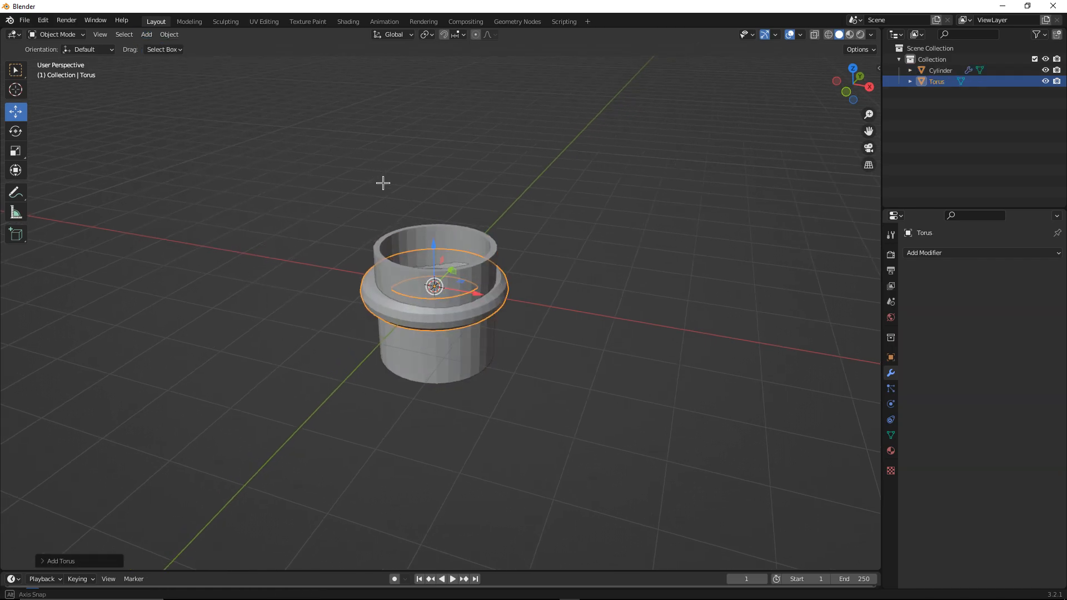
Move the cylinder aside to the right of the torus, then select the torus
{"action": "key", "text": "shift+a"}
{"action": "mouse_move", "coordinate": [384, 185]}
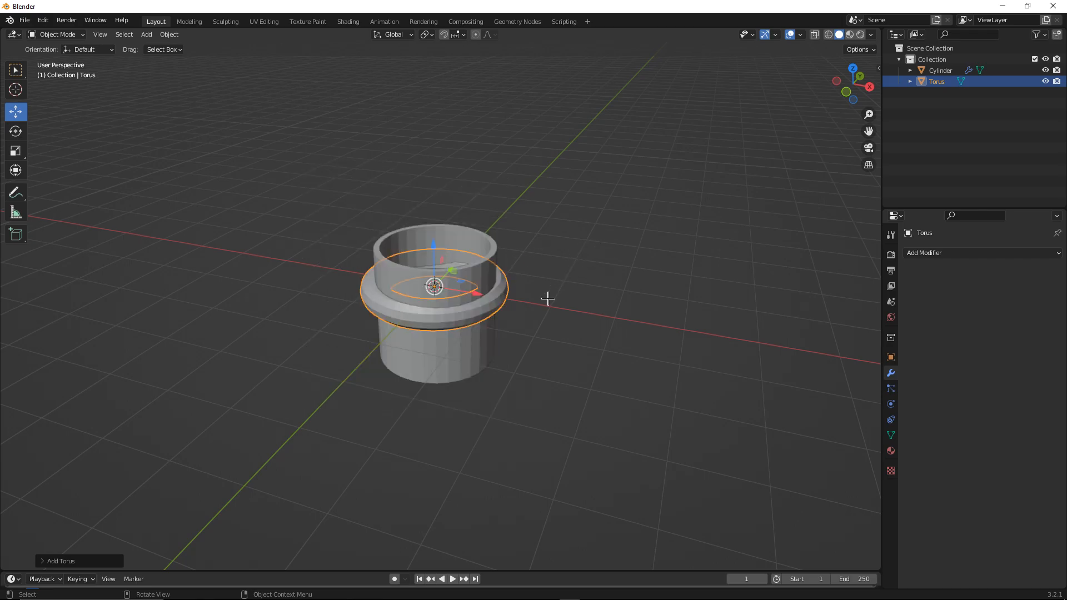
{"action": "middle_click_drag", "start_coordinate": [549, 312], "coordinate": [546, 335]}
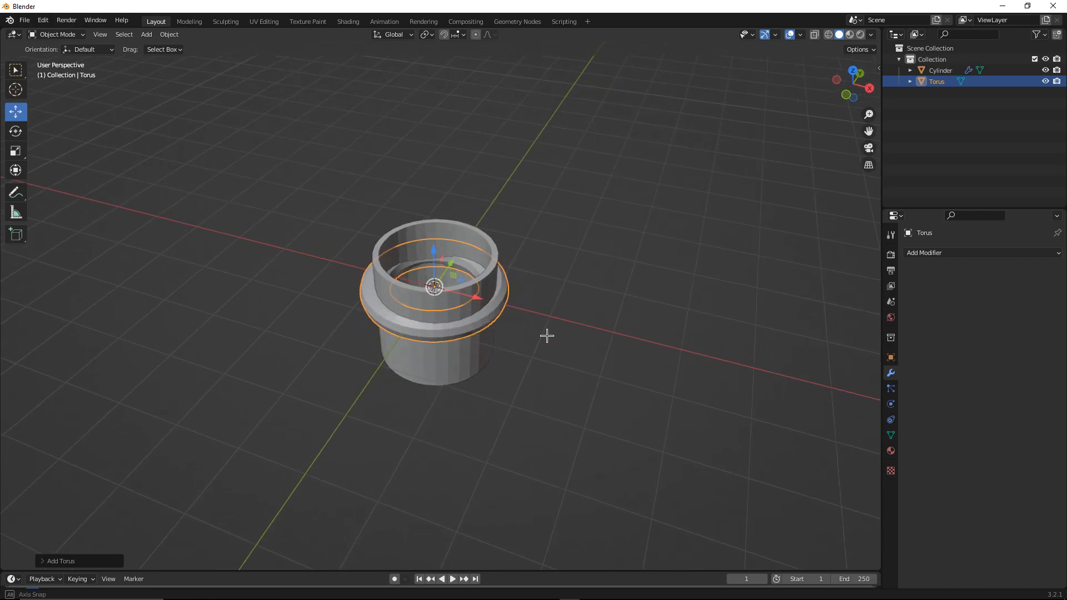
{"action": "left_click", "coordinate": [490, 264]}
{"action": "left_click_drag", "start_coordinate": [473, 310], "coordinate": [690, 364]}
{"action": "middle_click_drag", "start_coordinate": [533, 328], "coordinate": [519, 318]}
{"action": "left_click", "coordinate": [485, 293]}
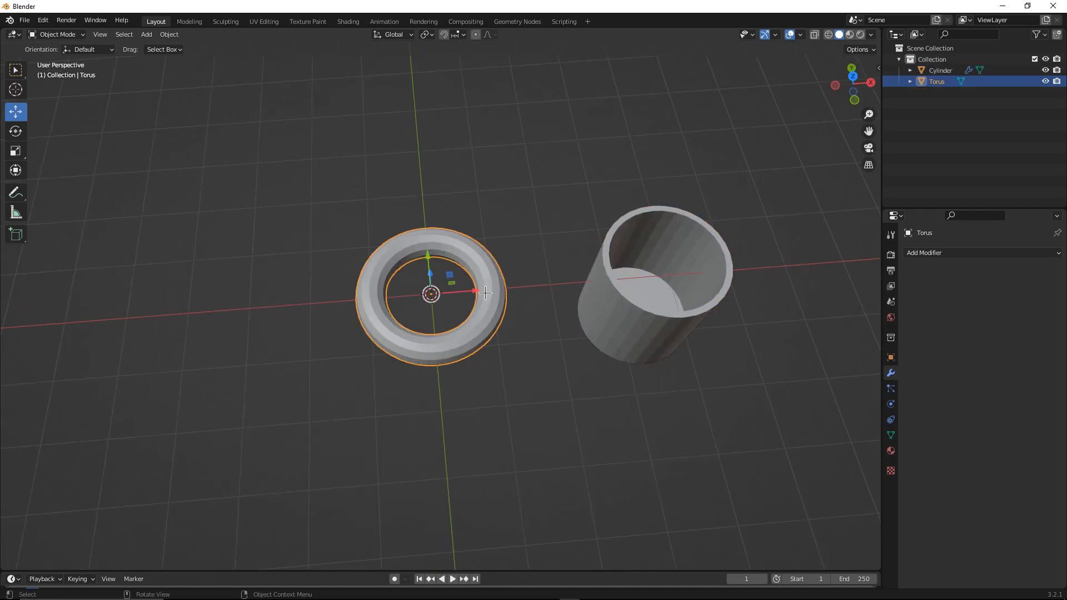
Enter Edit Mode on the torus and switch the viewport to wireframe shading
{"action": "left_click", "coordinate": [55, 35]}
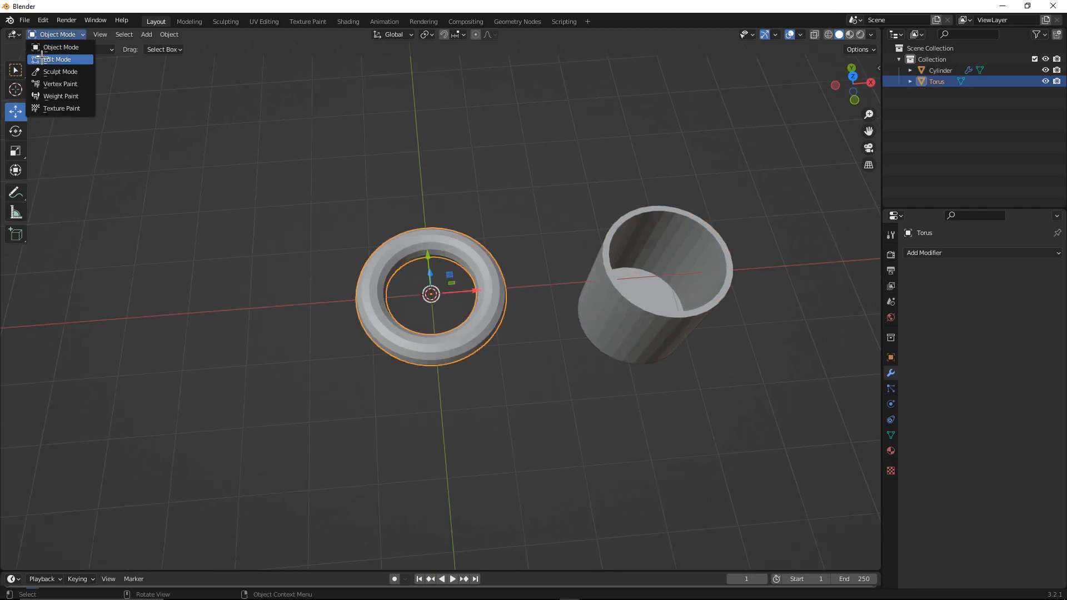
{"action": "left_click", "coordinate": [43, 58]}
{"action": "left_click", "coordinate": [340, 135]}
{"action": "middle_click_drag", "start_coordinate": [367, 151], "coordinate": [364, 196]}
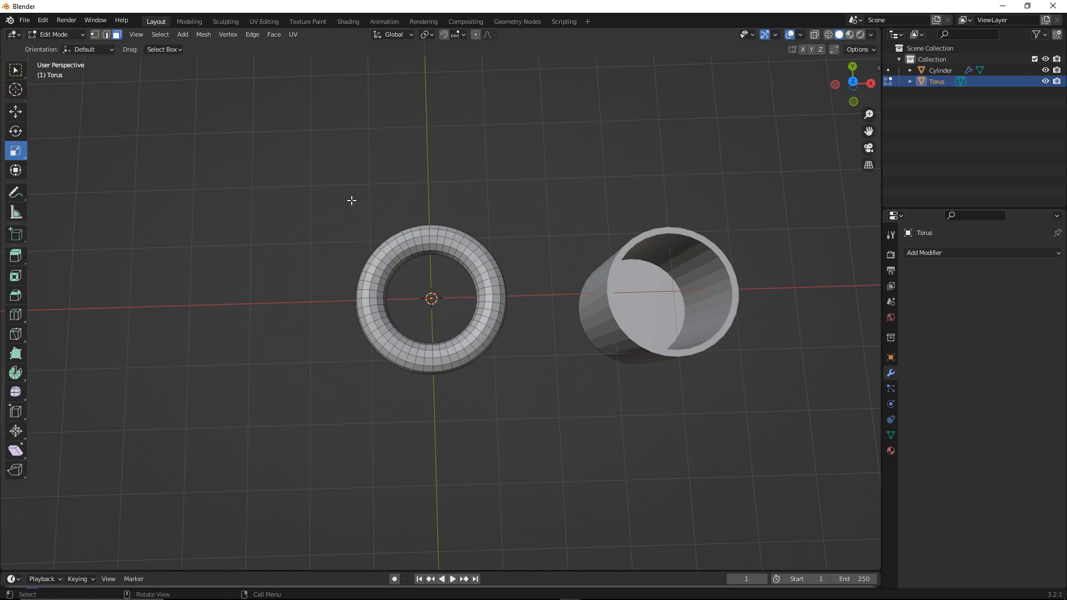
{"action": "key", "text": "z"}
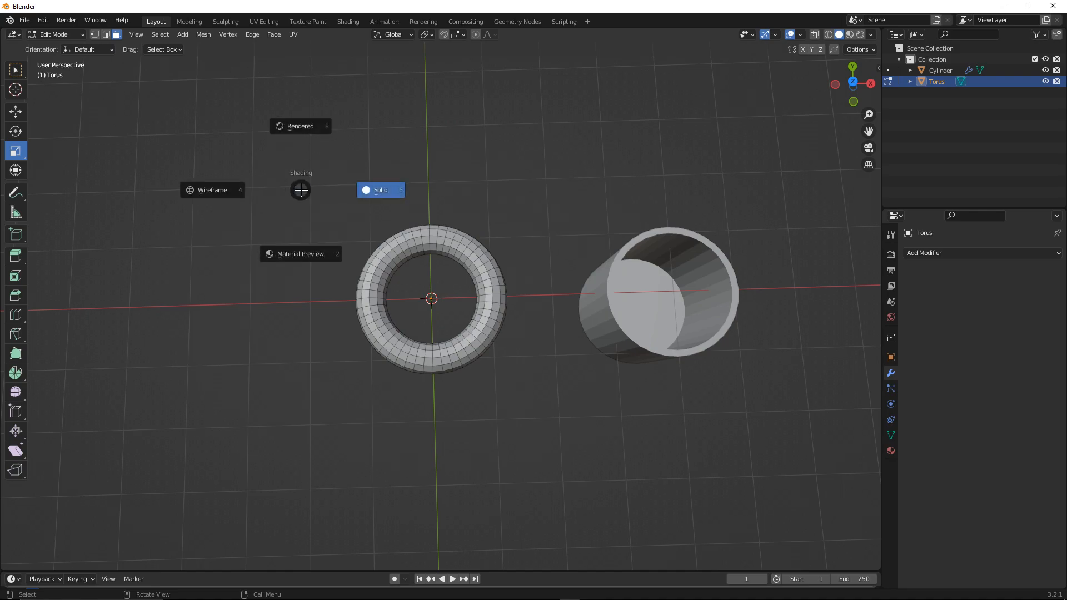
{"action": "left_click", "coordinate": [218, 188]}
In top view with vertex selection, box-select the lower half of the torus and delete it
{"action": "middle_click_drag", "start_coordinate": [700, 162], "coordinate": [672, 143]}
{"action": "left_click", "coordinate": [95, 35]}
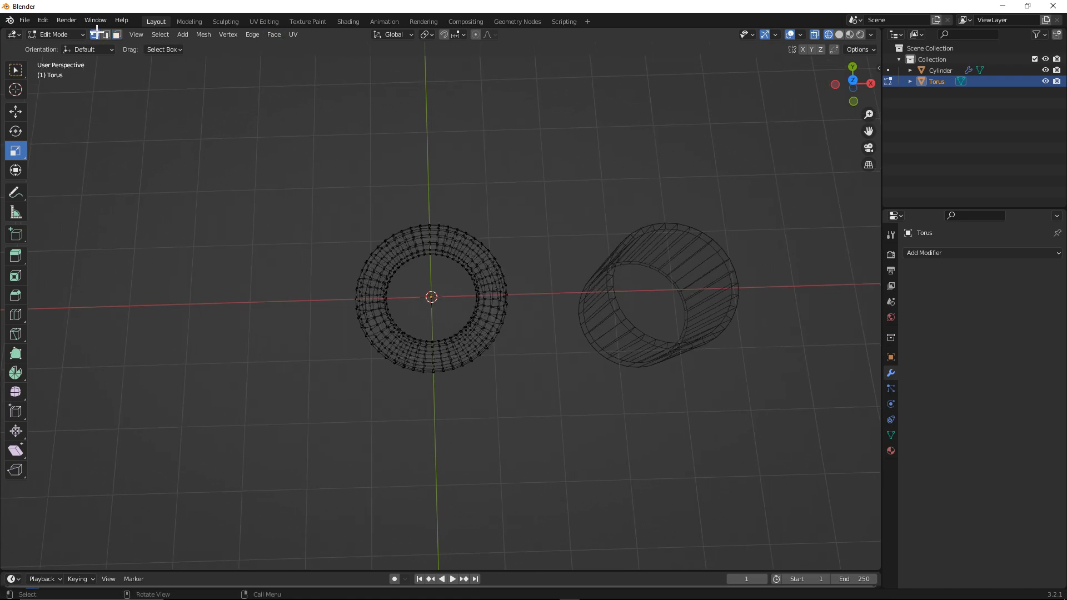
{"action": "key", "text": "KP_7"}
{"action": "middle_click_drag", "start_coordinate": [869, 148], "coordinate": [850, 79]}
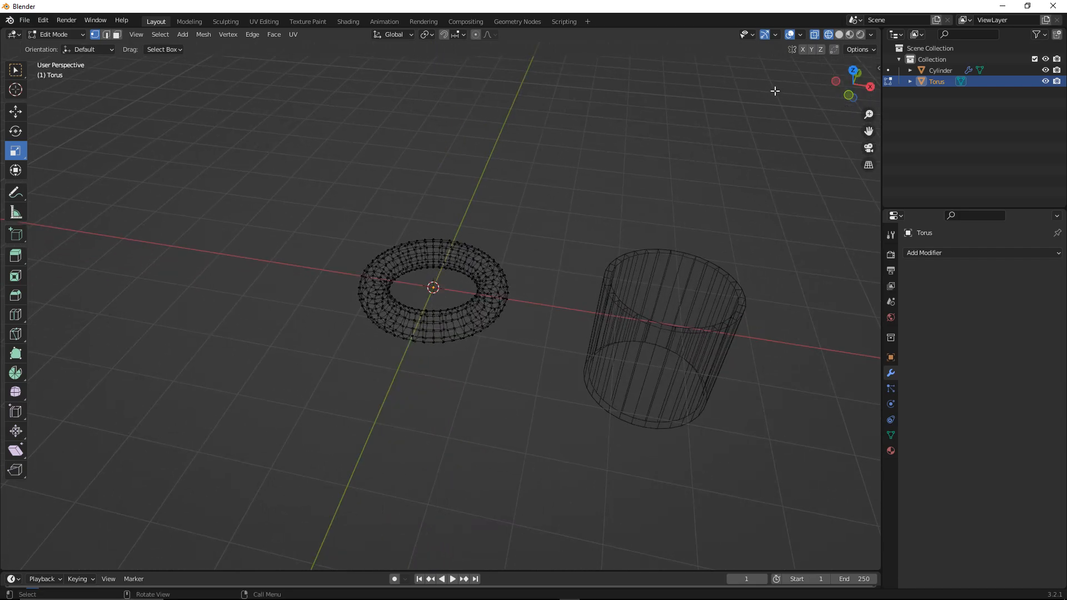
{"action": "left_click", "coordinate": [852, 69]}
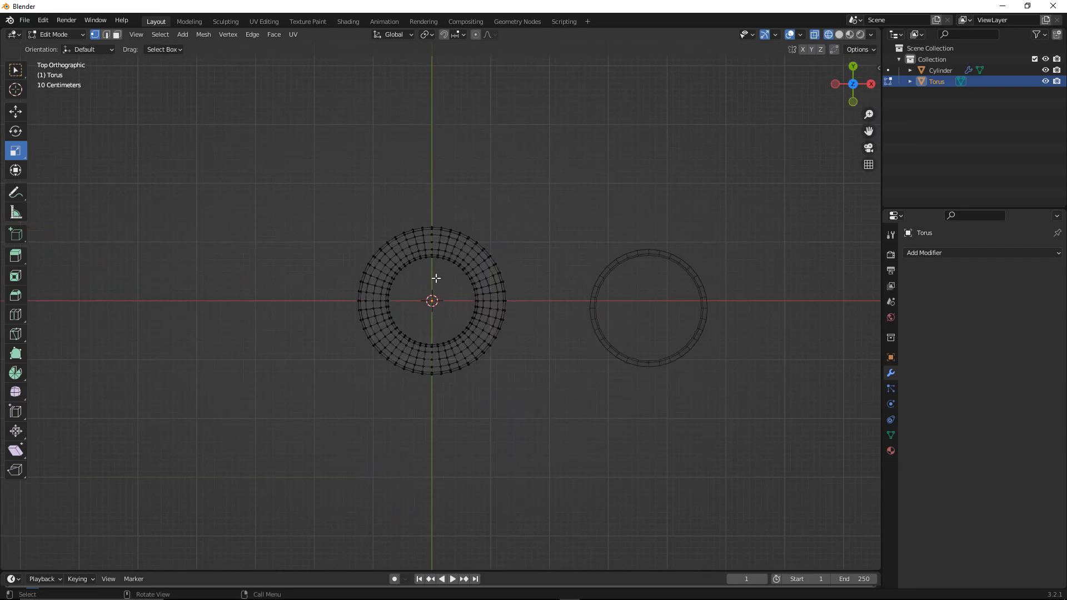
{"action": "scroll", "coordinate": [436, 278], "scroll_direction": "up", "scroll_amount": 4}
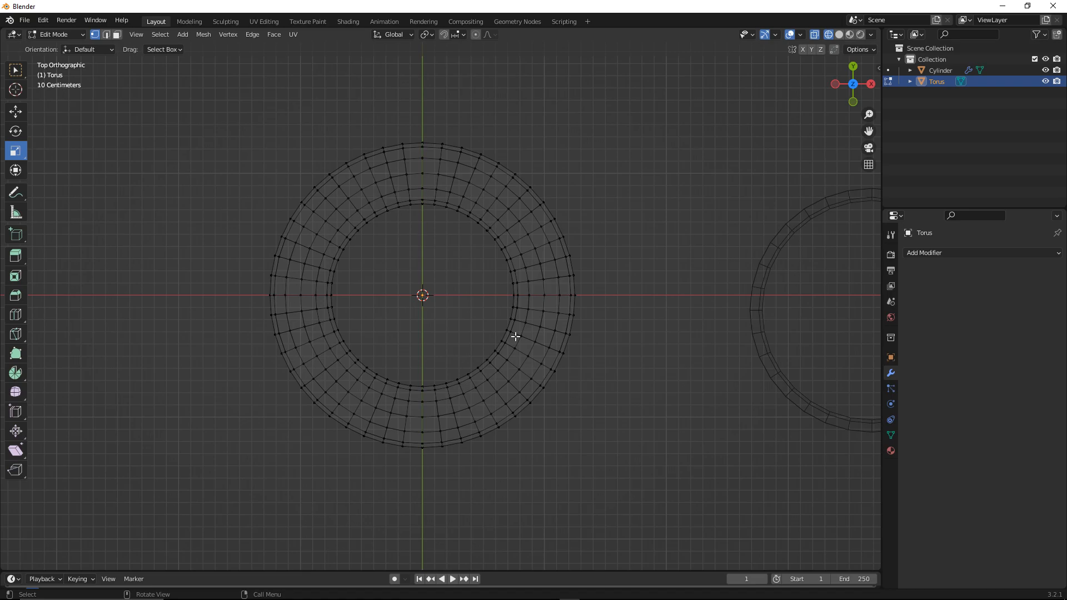
{"action": "scroll", "coordinate": [261, 290], "scroll_direction": "up", "scroll_amount": 1}
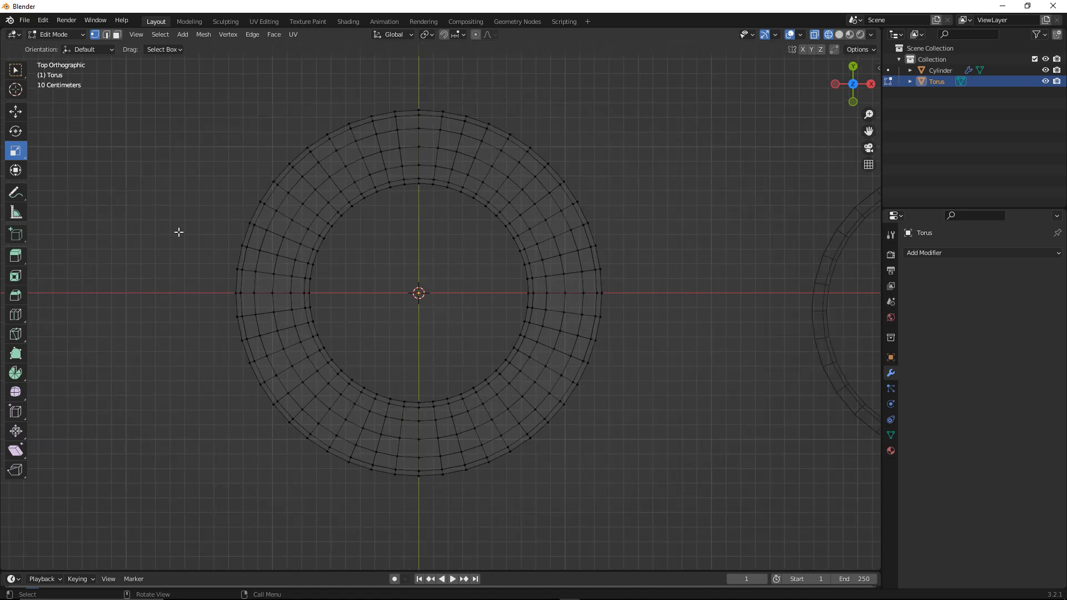
{"action": "left_click_drag", "start_coordinate": [200, 283], "coordinate": [621, 497]}
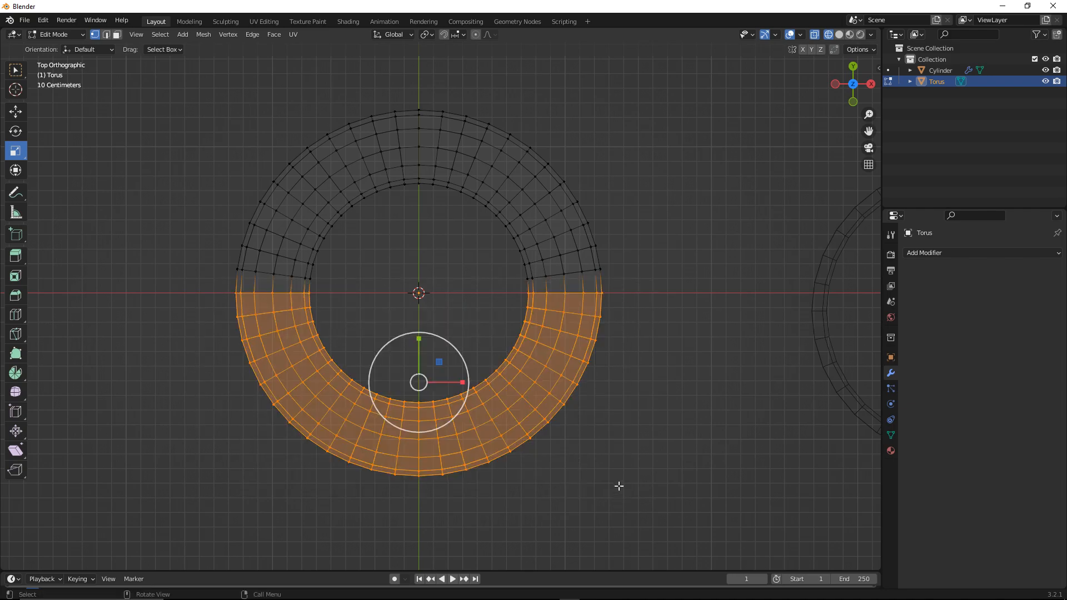
{"action": "key", "text": "x"}
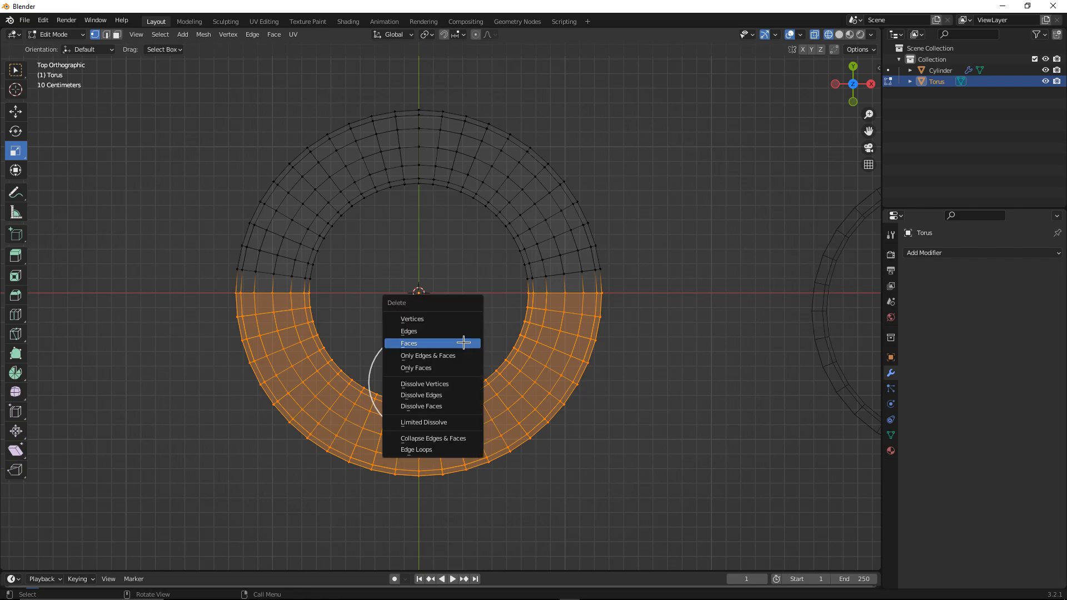
{"action": "left_click", "coordinate": [459, 320]}
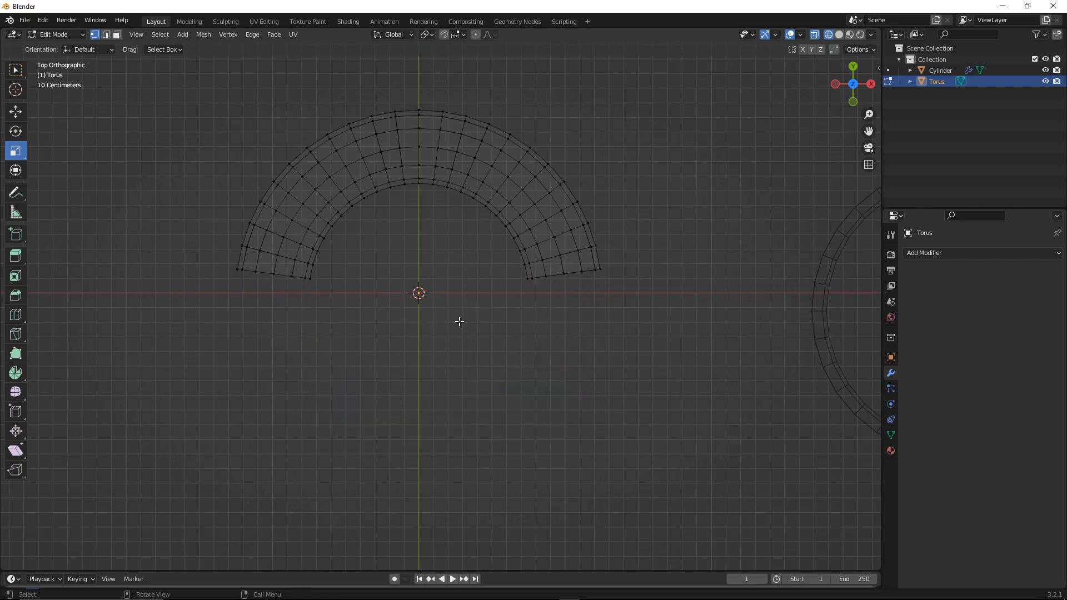
Switch the viewport shading back to Solid
{"action": "key", "text": "z"}
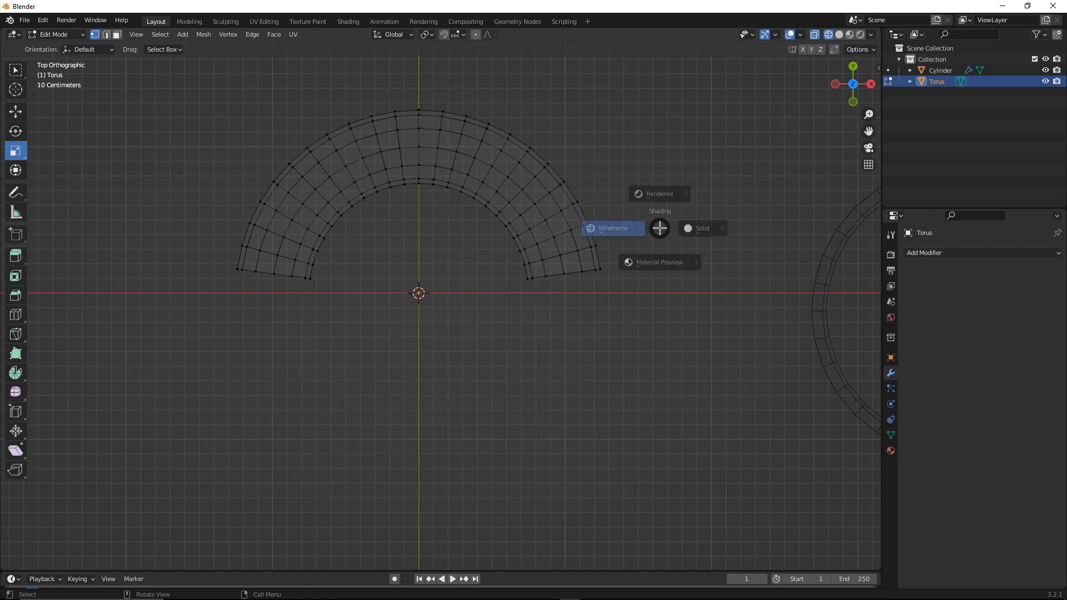
{"action": "left_click", "coordinate": [660, 229]}
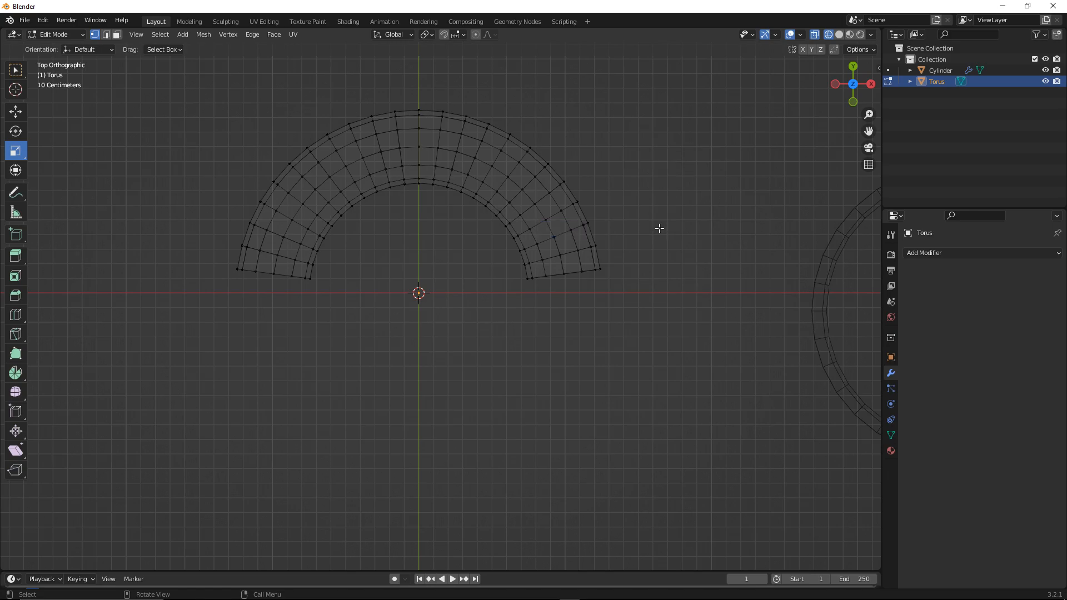
{"action": "key", "text": "z"}
{"action": "left_click", "coordinate": [721, 230]}
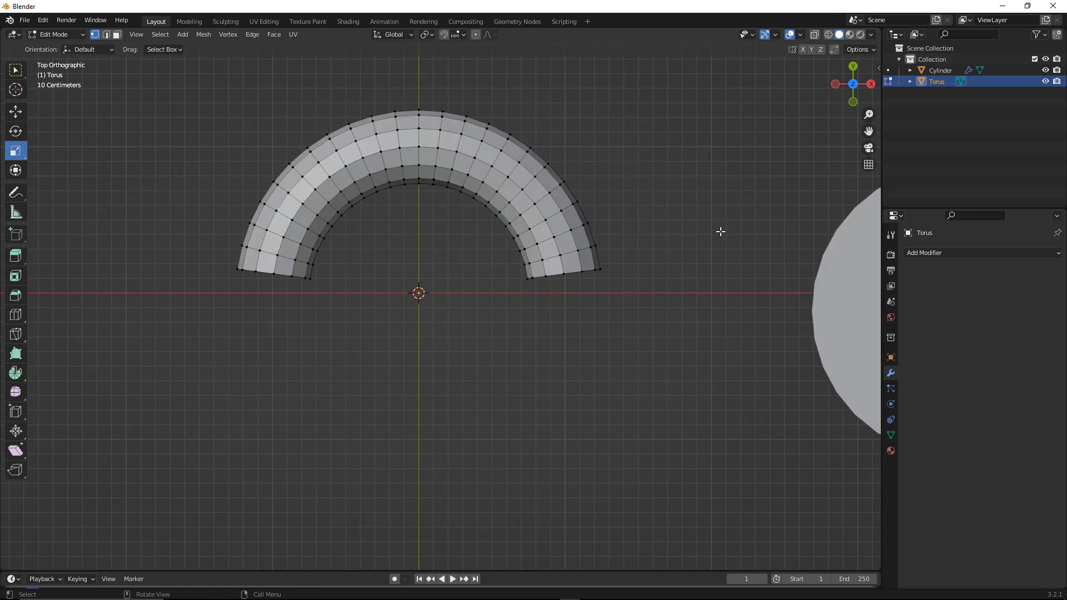
{"action": "middle_click_drag", "start_coordinate": [708, 238], "coordinate": [674, 185]}
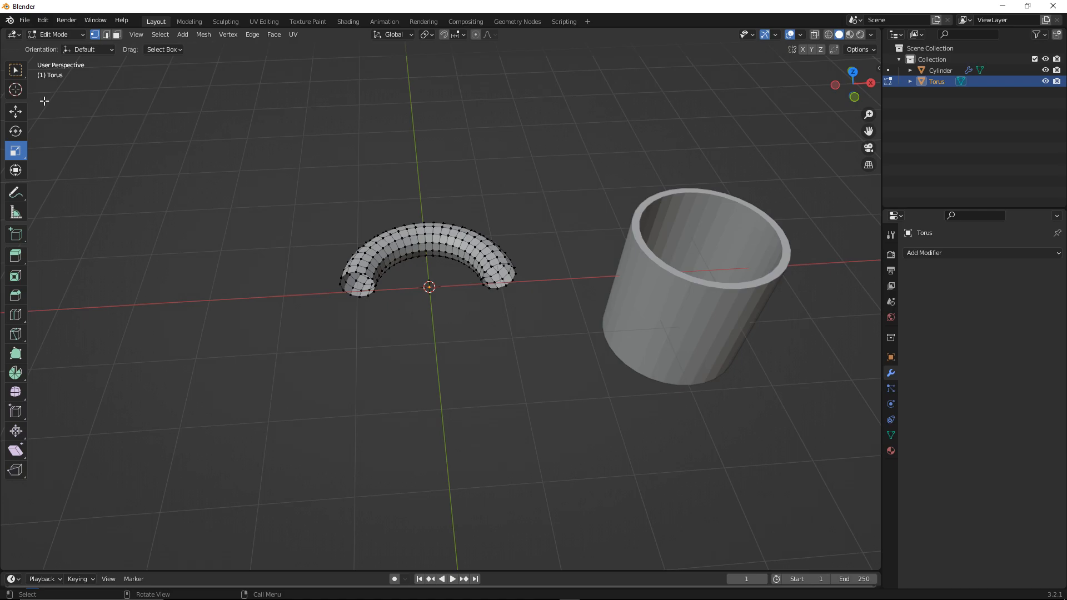
Return the half torus to Object Mode
{"action": "left_click", "coordinate": [59, 37]}
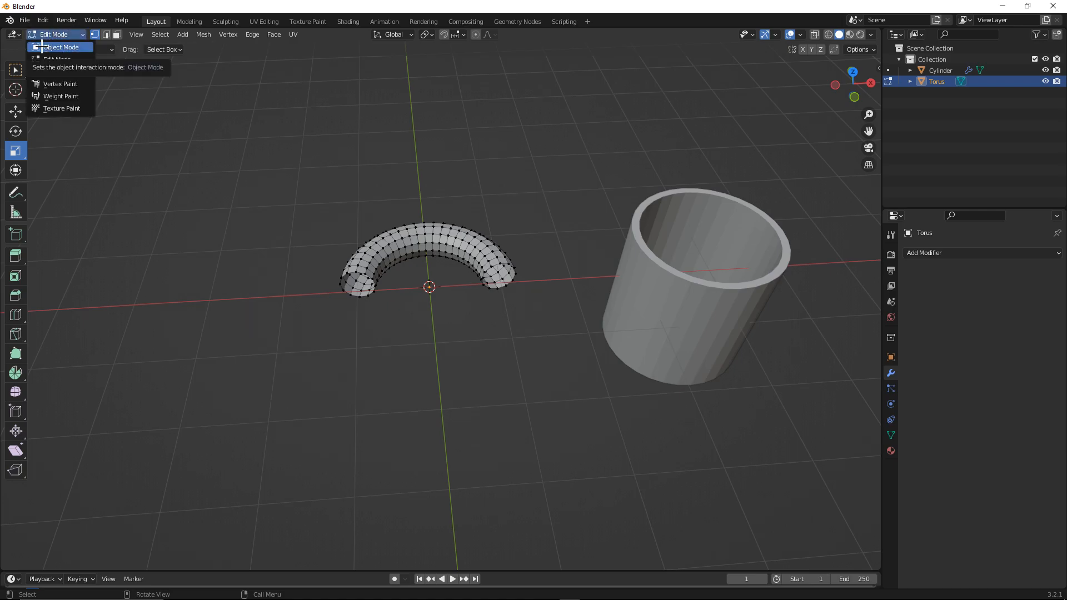
{"action": "left_click", "coordinate": [42, 45]}
{"action": "middle_click_drag", "start_coordinate": [257, 150], "coordinate": [252, 124]}
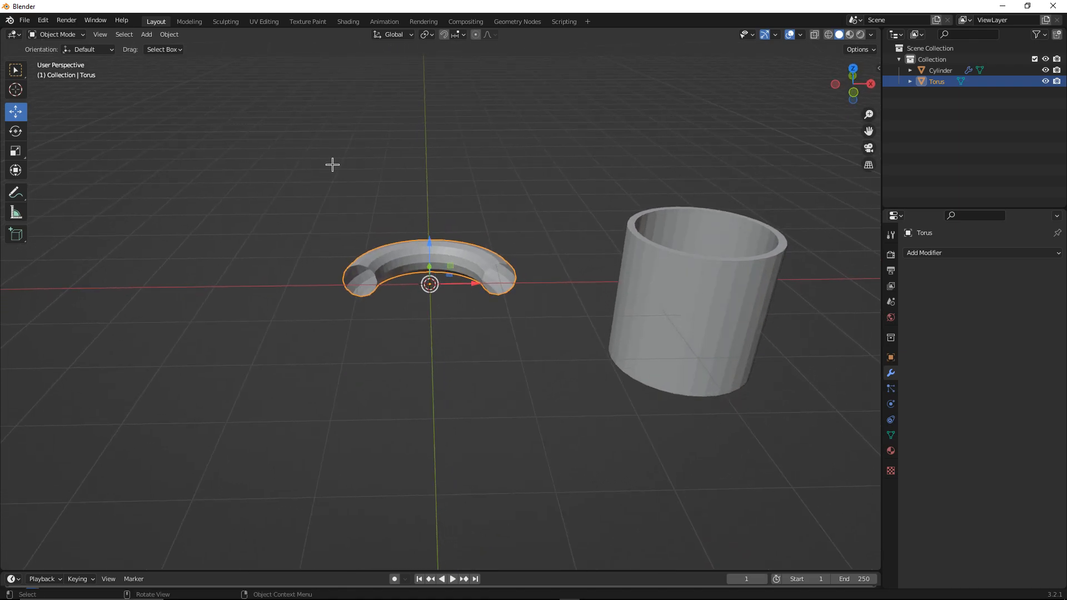
{"action": "key", "text": "r"}
{"action": "key", "text": "Escape"}
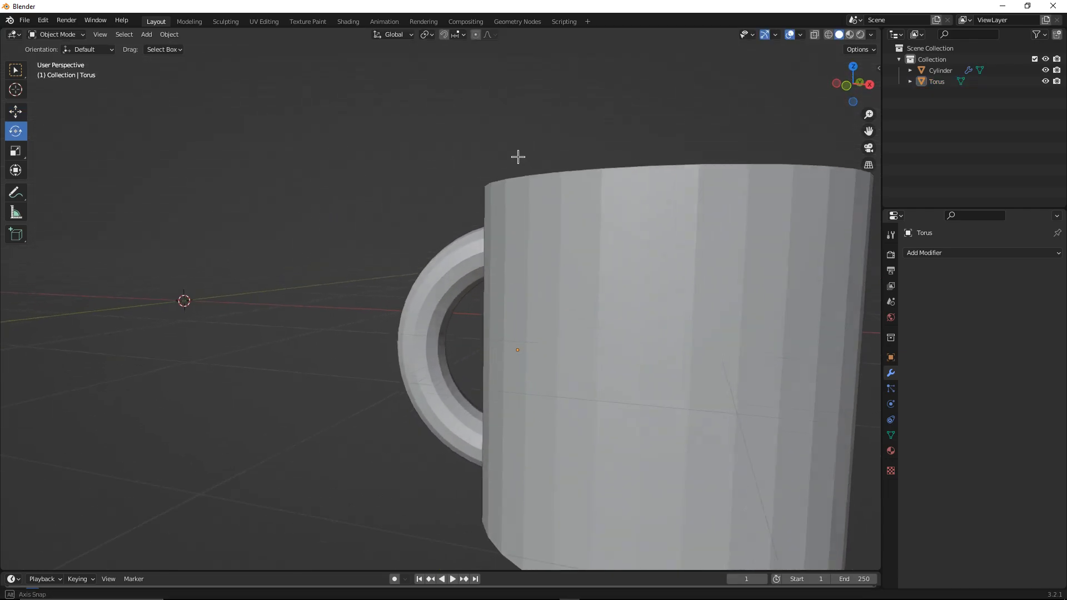
Position the half torus upright against the cylinder's side as a mug handle
{"action": "middle_click_drag", "start_coordinate": [518, 157], "coordinate": [535, 241]}
{"action": "scroll", "coordinate": [574, 207], "scroll_direction": "down", "scroll_amount": 5}
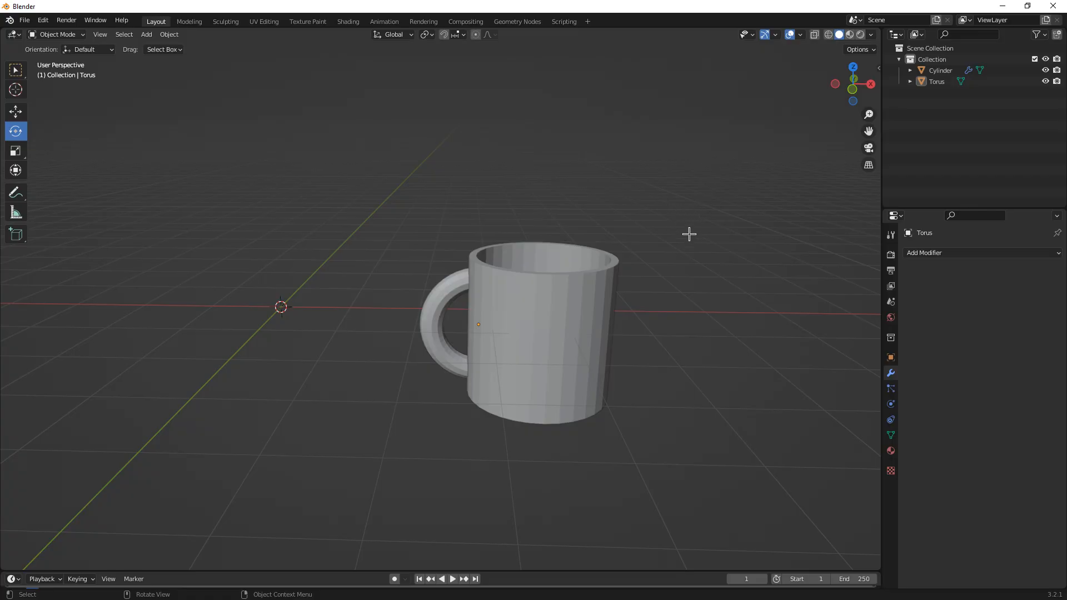
{"action": "middle_click_drag", "start_coordinate": [688, 233], "coordinate": [697, 241]}
{"action": "key", "text": "shift"}
{"action": "middle_click_drag", "start_coordinate": [692, 253], "coordinate": [676, 252], "text": "shift"}
Select the mug cylinder and switch the viewport shading to Material Preview
{"action": "left_click", "coordinate": [586, 300]}
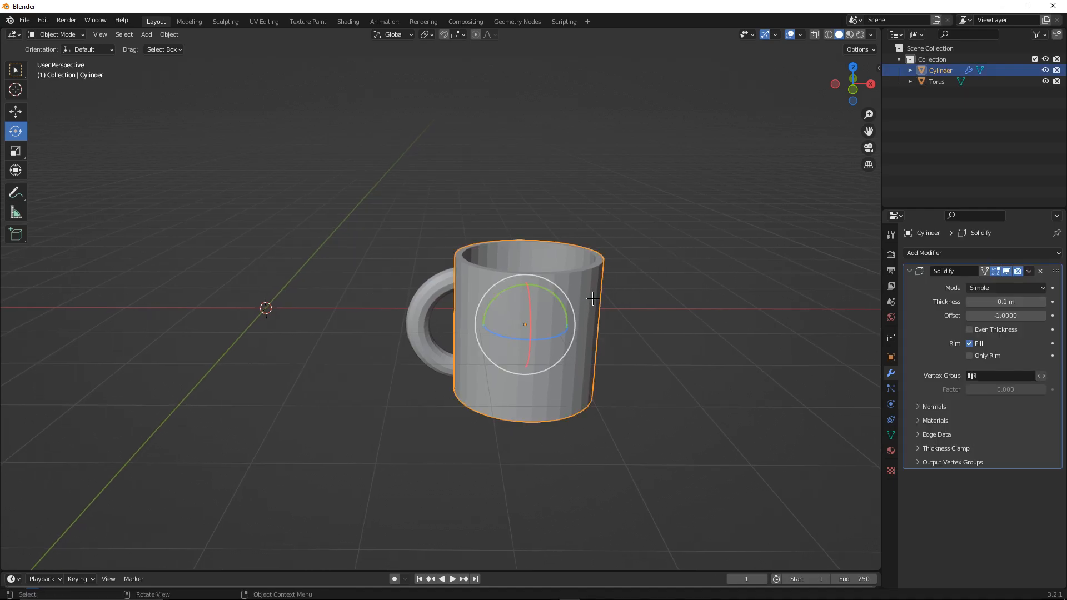
{"action": "key", "text": "z"}
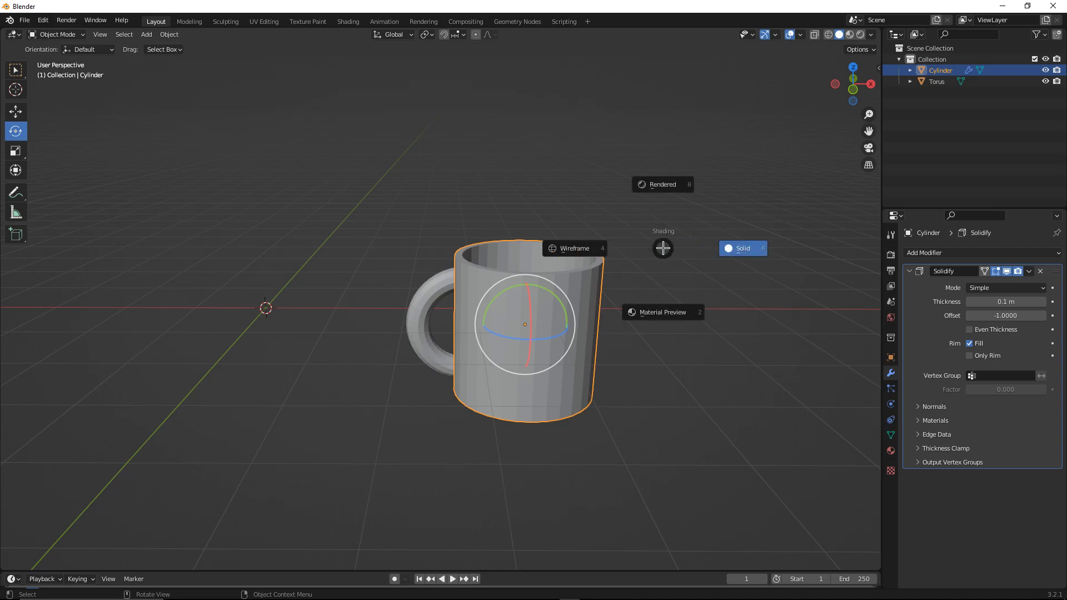
{"action": "left_click", "coordinate": [665, 311]}
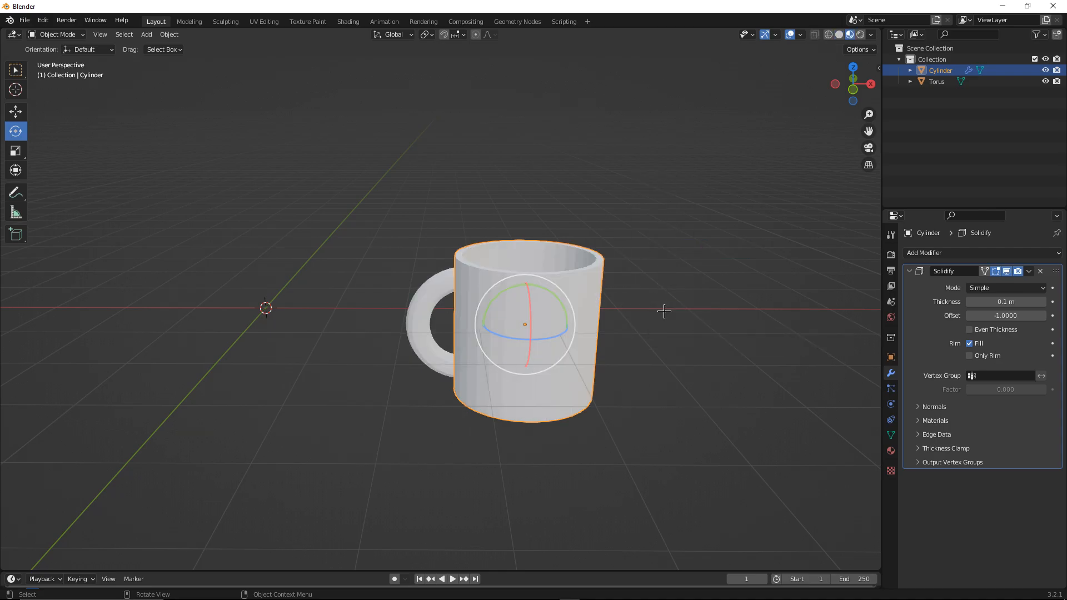
Create a new material on the cylinder and adjust its base colour
{"action": "key", "text": "alt+a"}
{"action": "left_click", "coordinate": [604, 301]}
{"action": "left_click", "coordinate": [893, 451]}
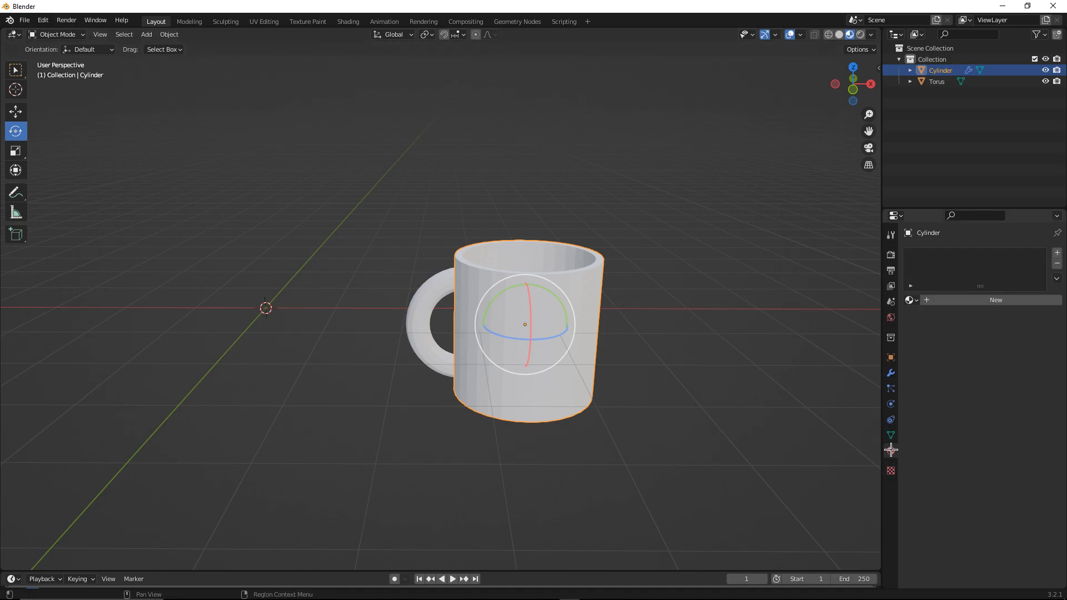
{"action": "left_click", "coordinate": [969, 301]}
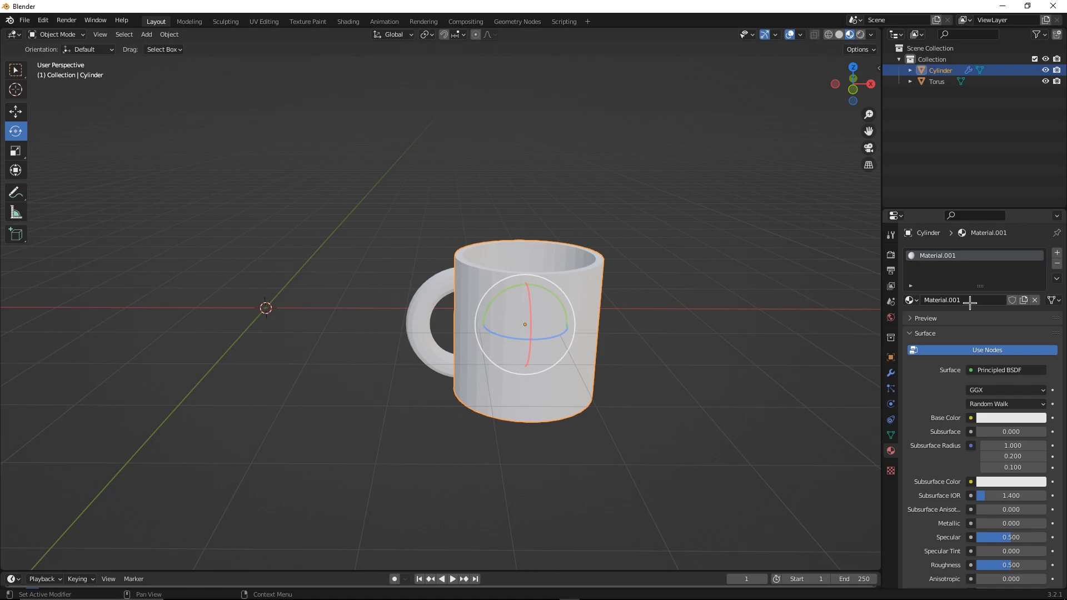
{"action": "left_click", "coordinate": [986, 416]}
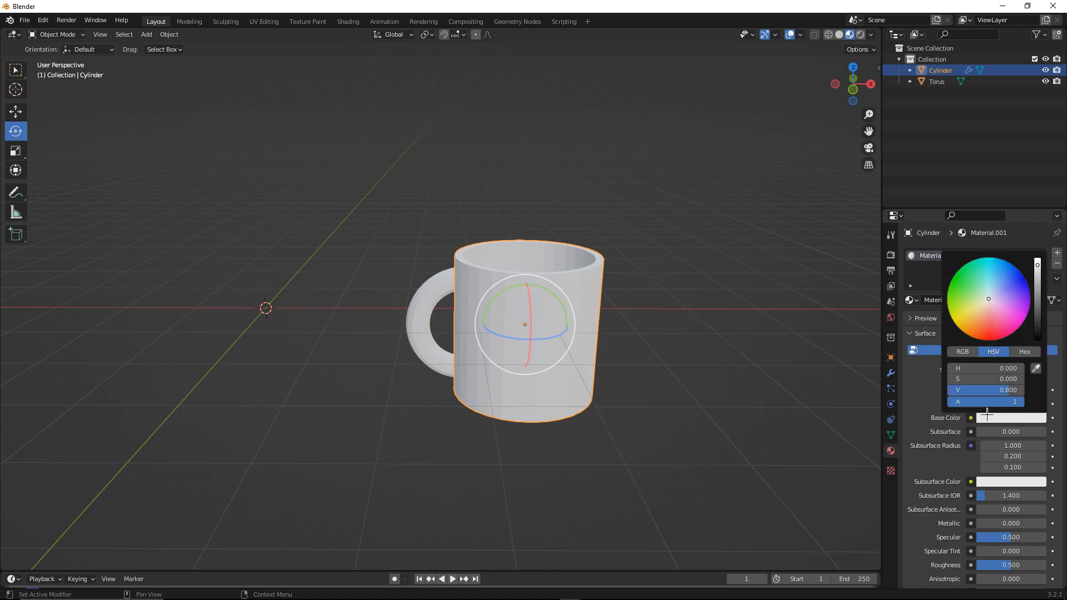
{"action": "mouse_move", "coordinate": [992, 301]}
{"action": "left_mouse_down"}
{"action": "mouse_move", "coordinate": [978, 333]}
{"action": "mouse_move", "coordinate": [966, 320]}
{"action": "mouse_move", "coordinate": [989, 300]}
{"action": "left_mouse_up"}
Set the mug material's roughness to about 0.335, metallic to about 0.016 and specular to about 0.563
{"action": "scroll", "coordinate": [957, 476], "scroll_direction": "down", "scroll_amount": 4}
{"action": "left_click_drag", "start_coordinate": [1010, 476], "coordinate": [1008, 476]}
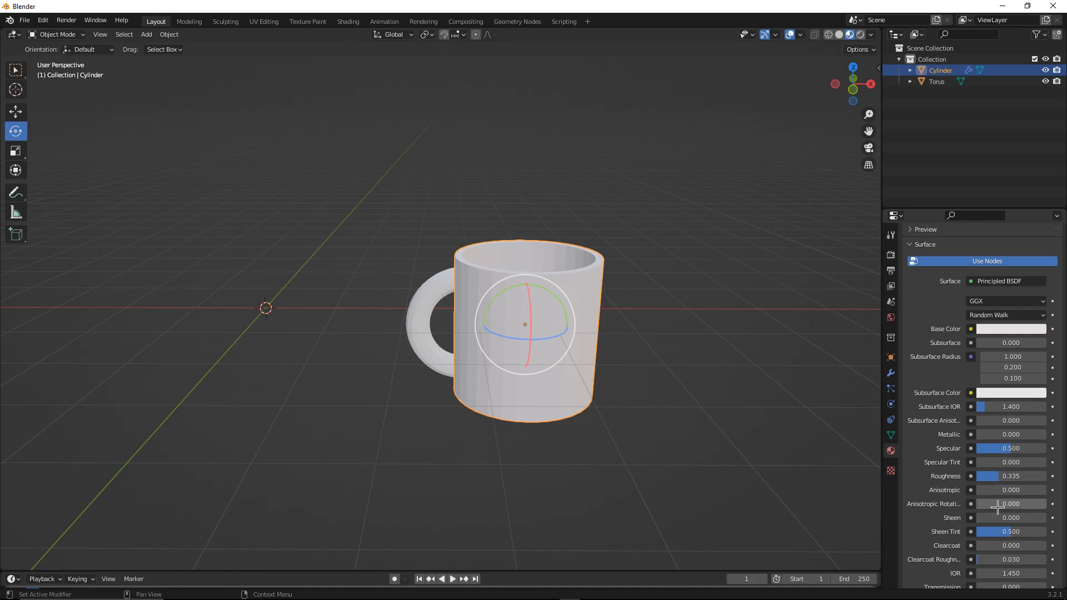
{"action": "mouse_move", "coordinate": [1003, 434]}
{"action": "left_mouse_down"}
{"action": "mouse_move", "coordinate": [1022, 435]}
{"action": "mouse_move", "coordinate": [998, 435]}
{"action": "mouse_move", "coordinate": [999, 448]}
{"action": "left_mouse_up"}
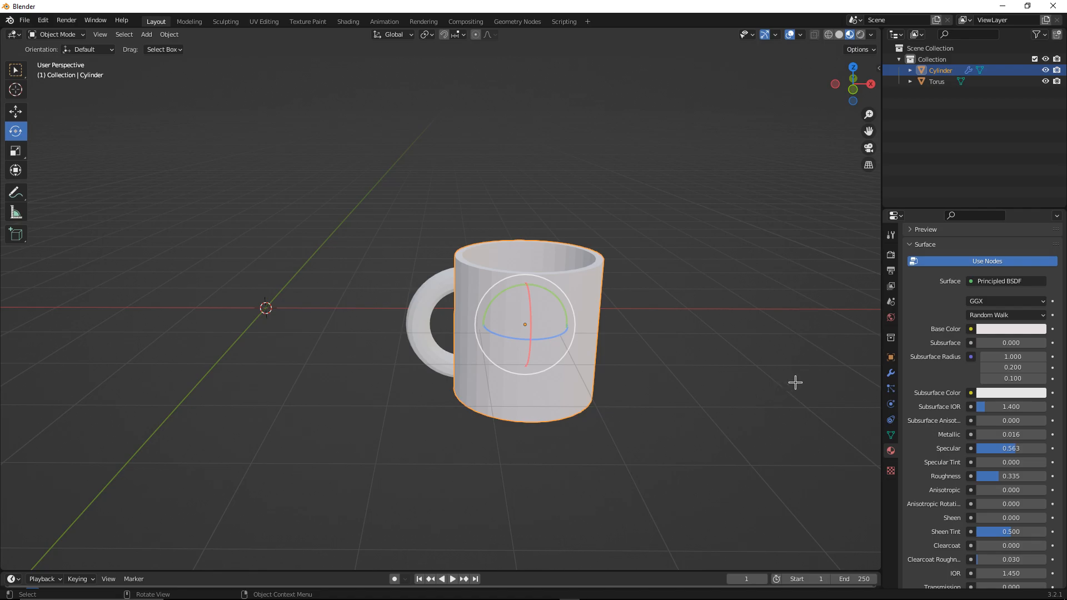
{"action": "scroll", "coordinate": [945, 384], "scroll_direction": "up", "scroll_amount": 1}
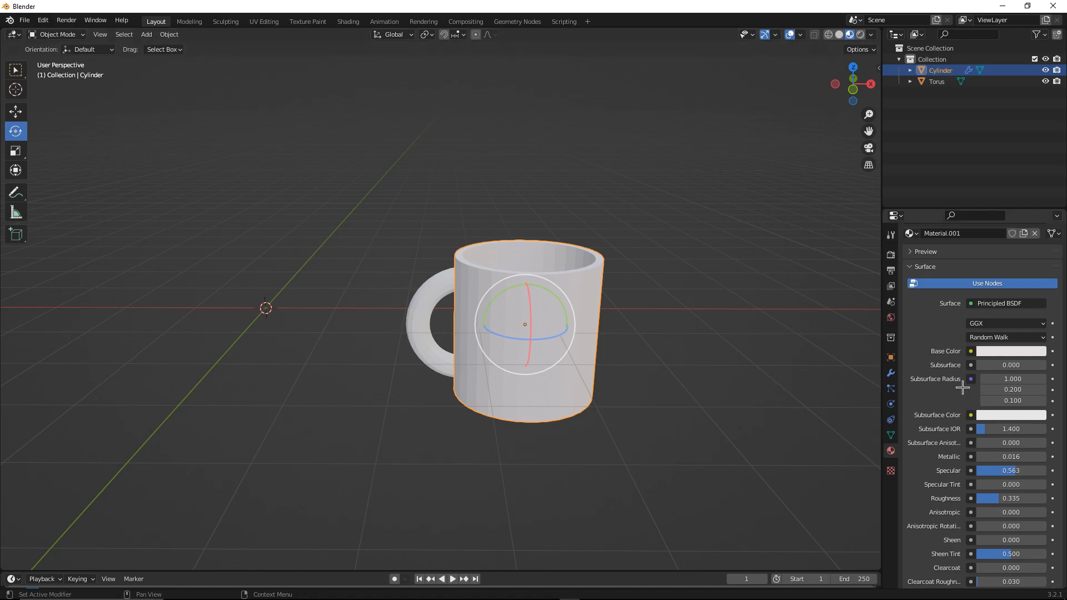
Assign the existing Material.001 to the torus handle
{"action": "left_click", "coordinate": [440, 282]}
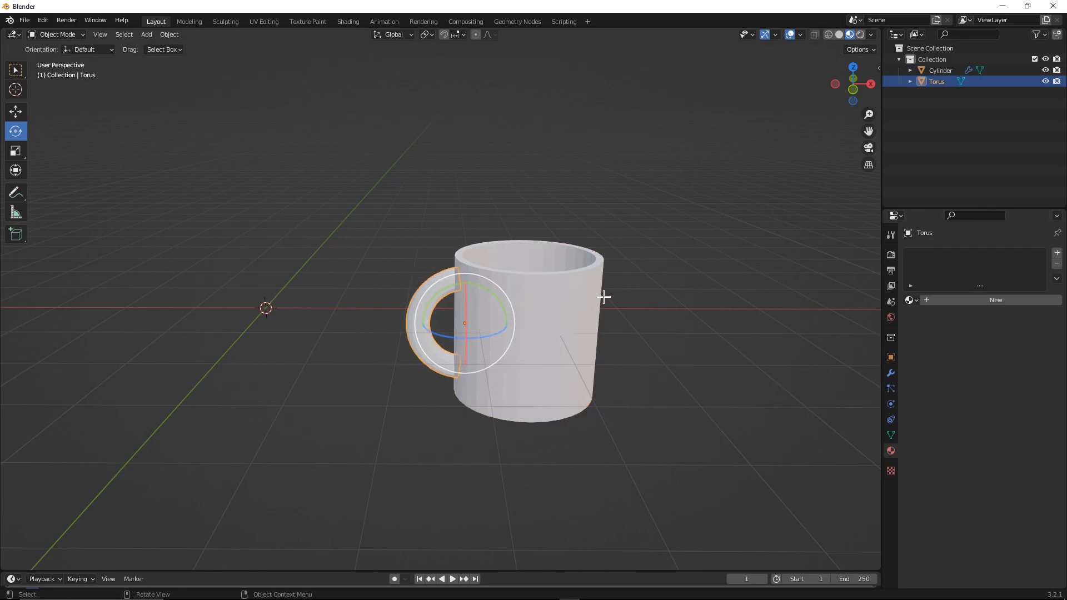
{"action": "left_click", "coordinate": [910, 300]}
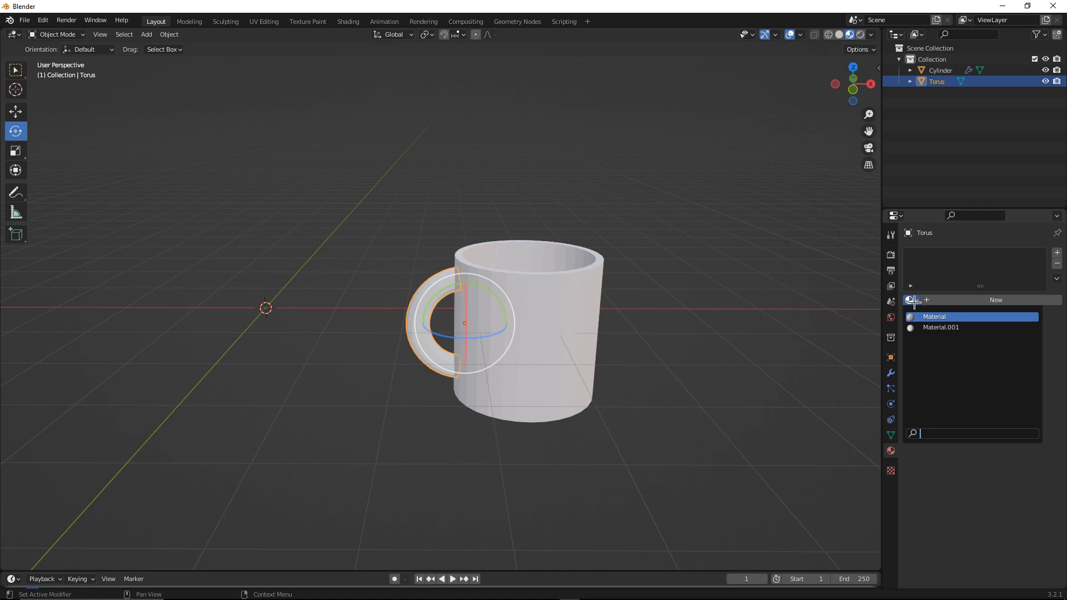
{"action": "left_click", "coordinate": [919, 329]}
Select the handle and adjust the shared material's base colour
{"action": "left_click", "coordinate": [689, 302]}
{"action": "middle_click_drag", "start_coordinate": [689, 302], "coordinate": [709, 387]}
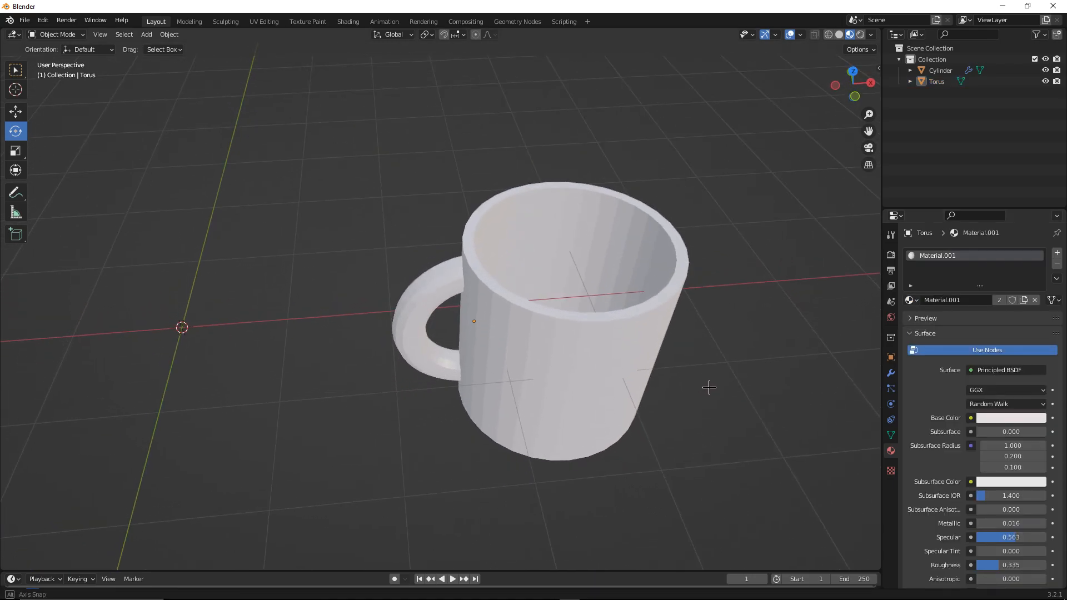
{"action": "middle_click_drag", "start_coordinate": [736, 290], "coordinate": [561, 262]}
{"action": "left_click", "coordinate": [426, 278]}
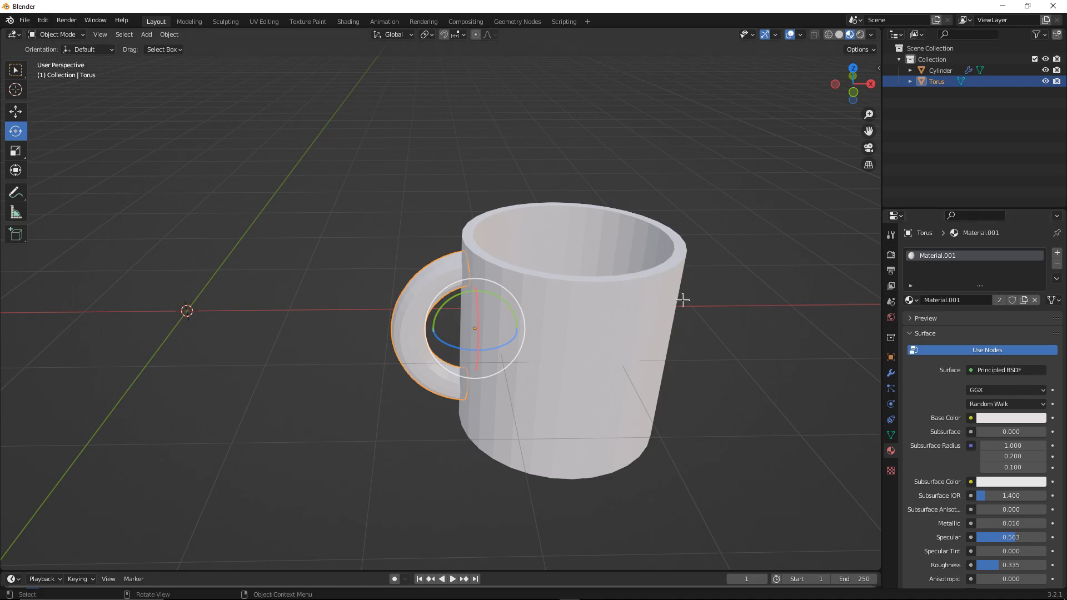
{"action": "left_click", "coordinate": [1010, 417]}
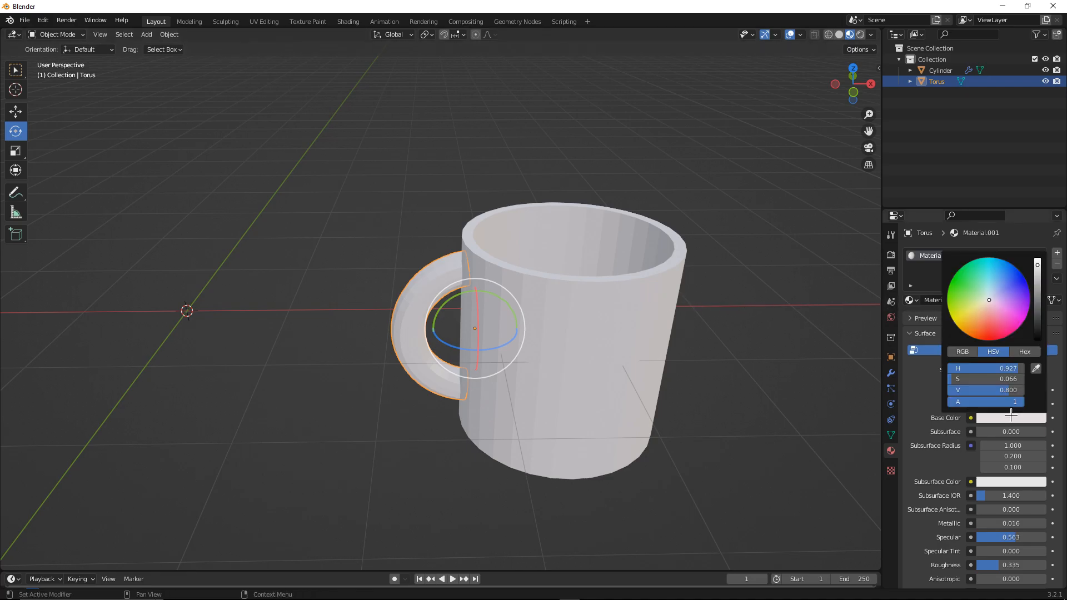
{"action": "left_click_drag", "start_coordinate": [1001, 303], "coordinate": [990, 303]}
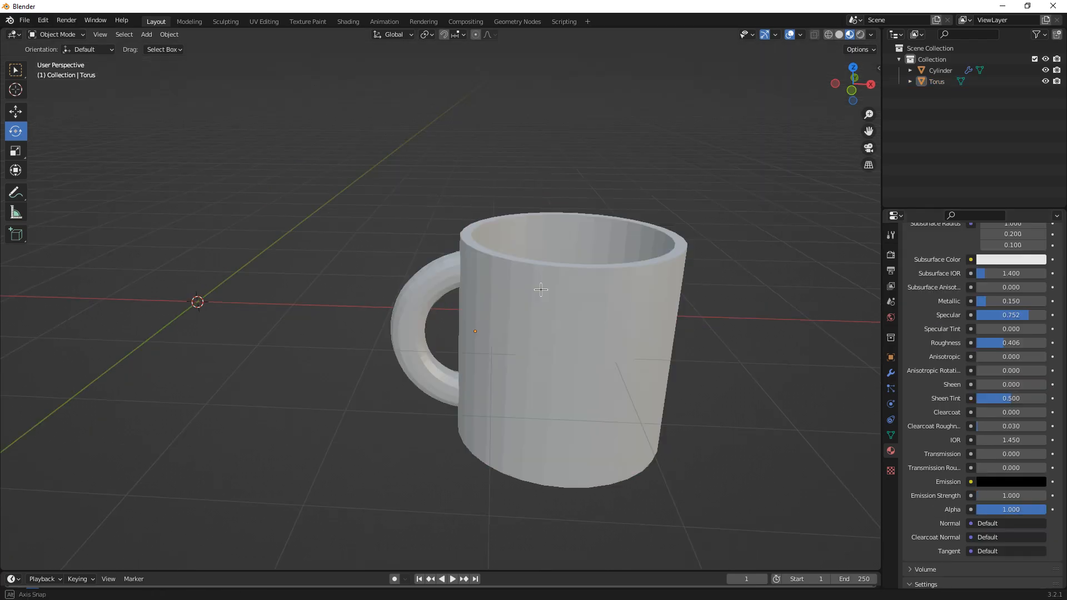
Set the material's Metallic value to 0
{"action": "left_click", "coordinate": [439, 281]}
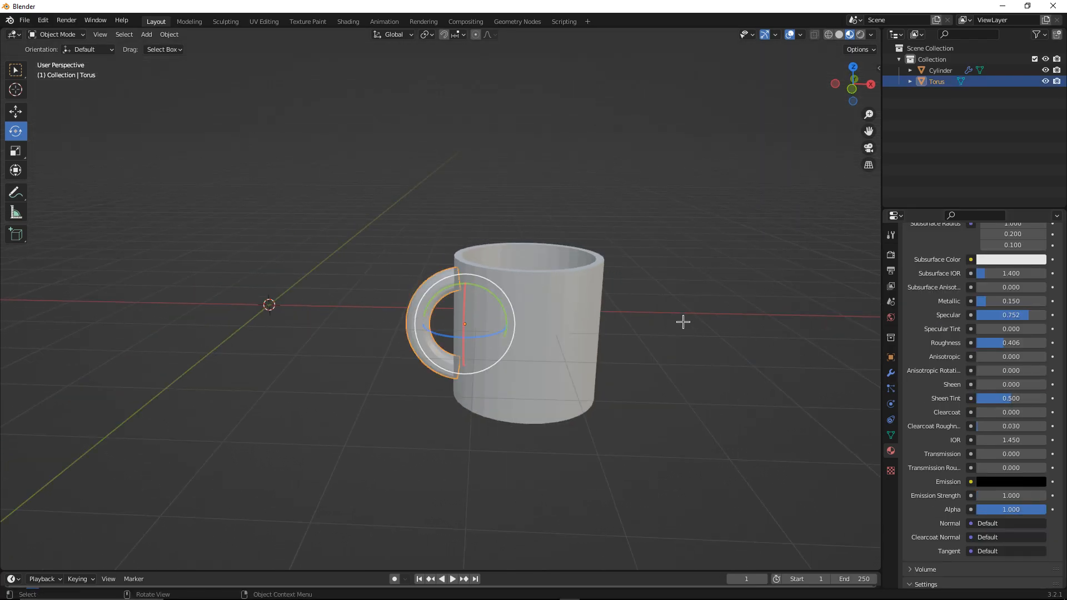
{"action": "left_click", "coordinate": [981, 301]}
{"action": "type", "text": "0"}
{"action": "key", "text": "Return"}
Switch the viewport shading to Rendered
{"action": "key", "text": "z"}
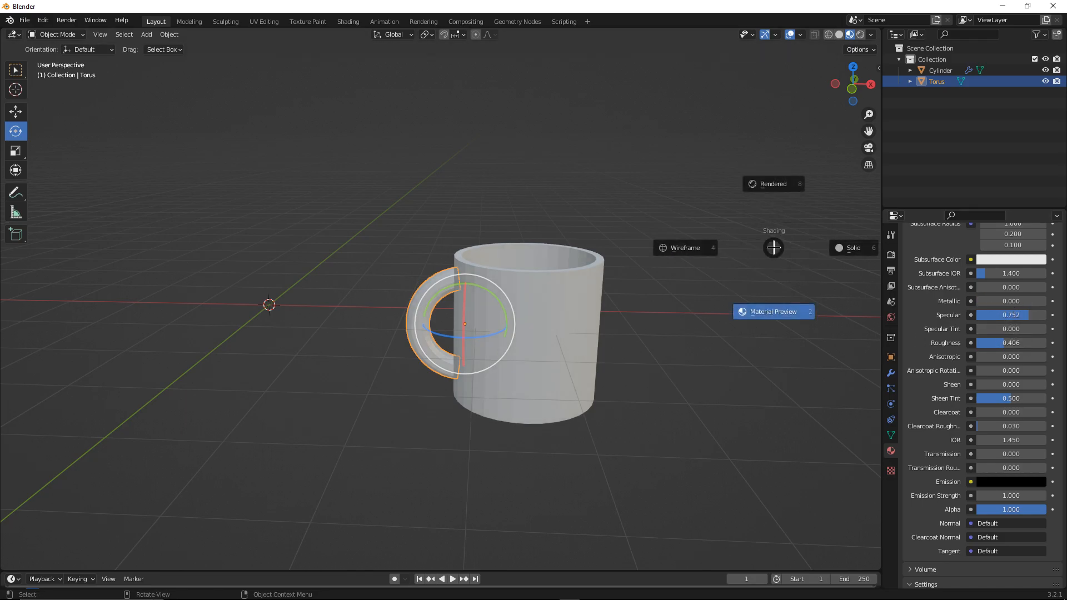
{"action": "left_click", "coordinate": [780, 191]}
Add an Area light to the scene
{"action": "key", "text": "shift+a"}
{"action": "mouse_move", "coordinate": [686, 368]}
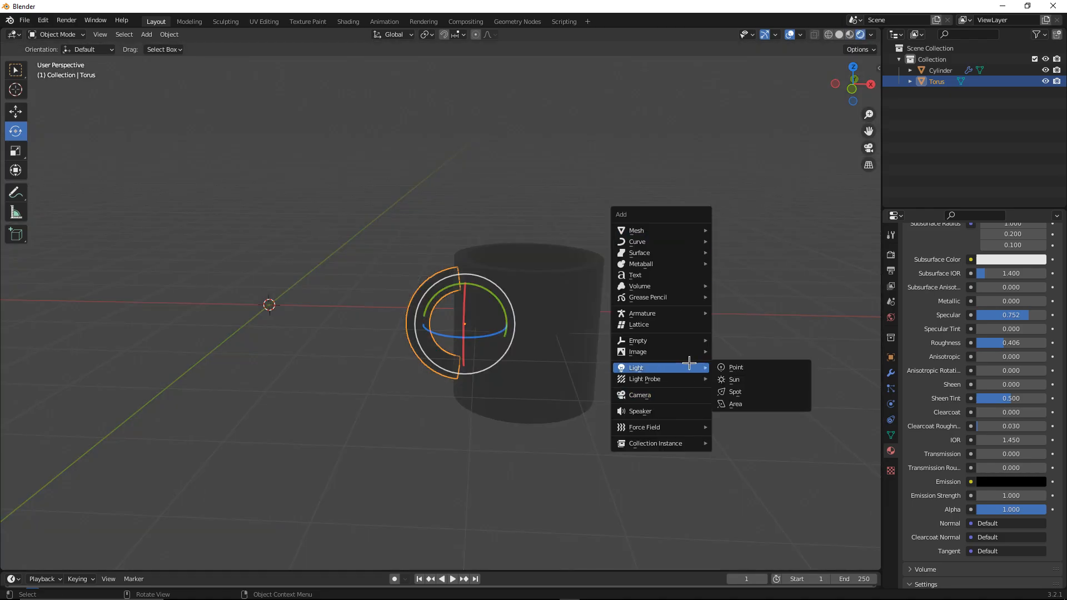
{"action": "left_click", "coordinate": [745, 408]}
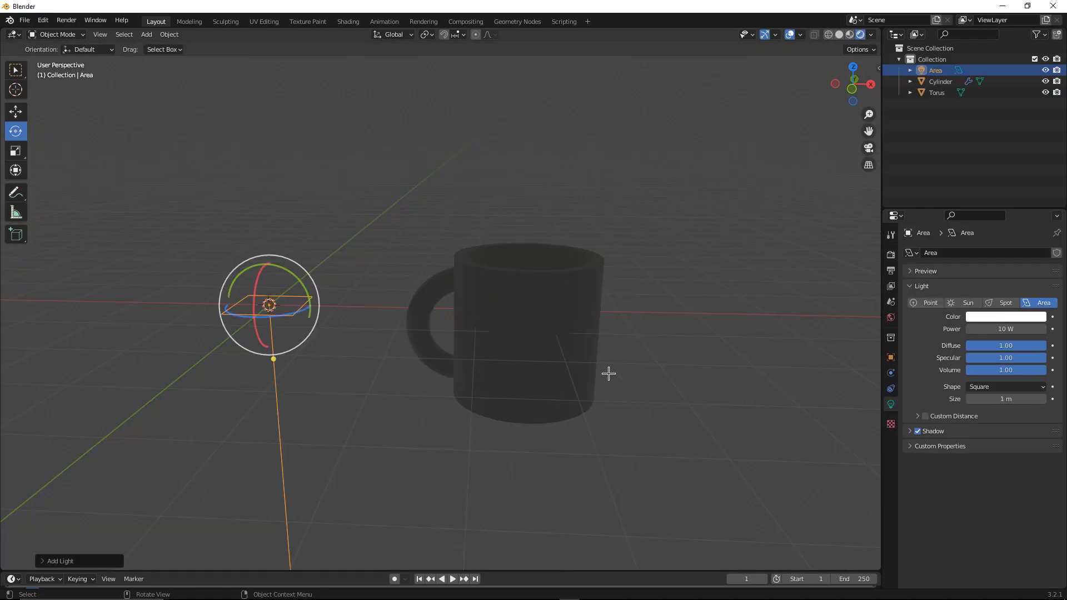
Set the area light's power to 22.5 W
{"action": "key", "text": "g"}
{"action": "right_click", "coordinate": [284, 299]}
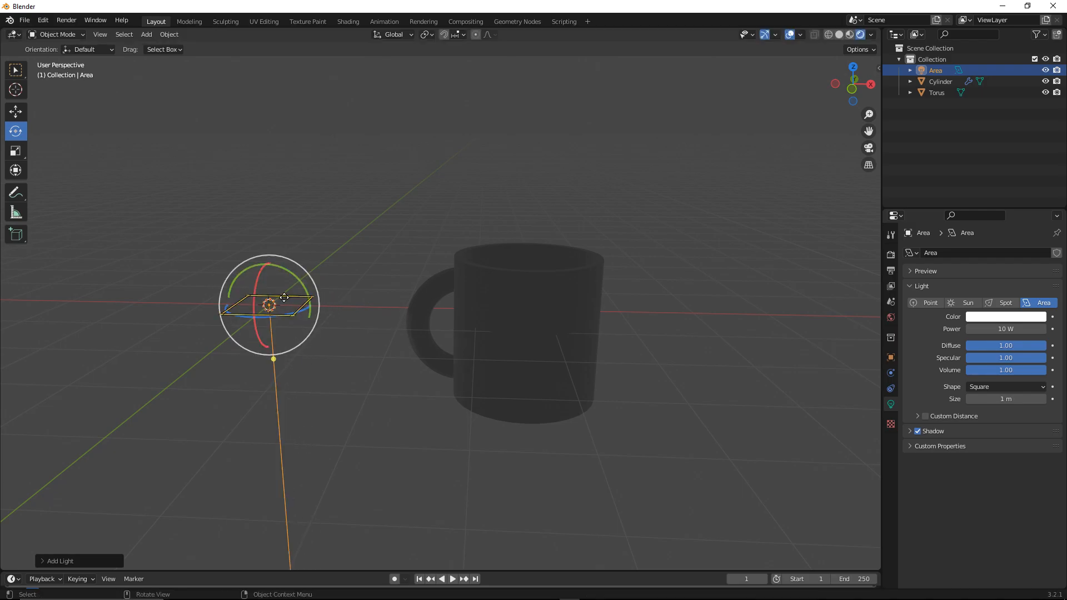
{"action": "left_click", "coordinate": [16, 112]}
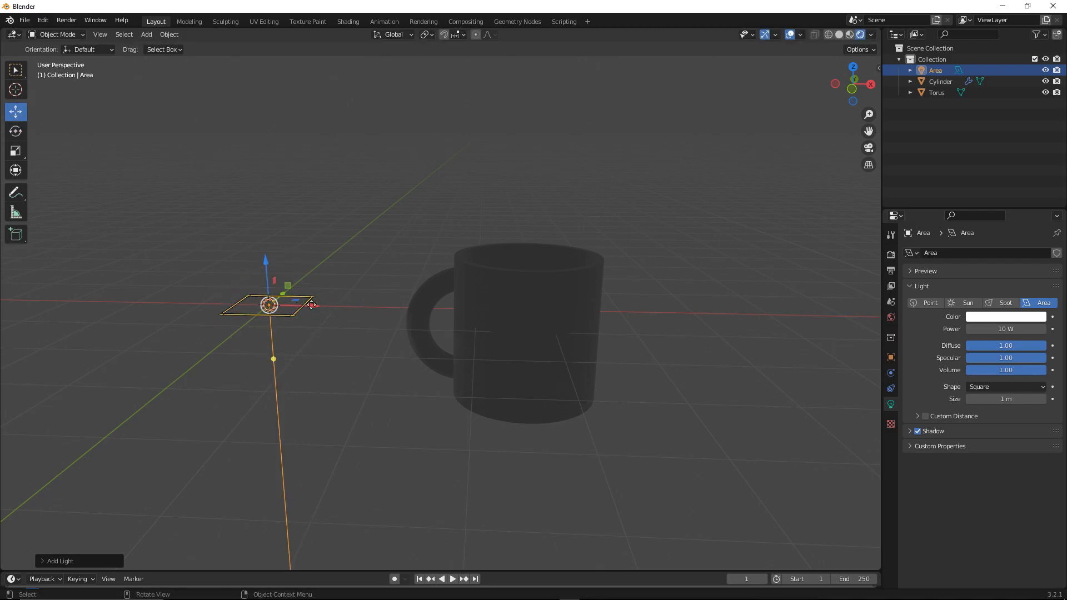
{"action": "left_click", "coordinate": [891, 388]}
{"action": "left_click", "coordinate": [890, 404]}
{"action": "left_click_drag", "start_coordinate": [982, 333], "coordinate": [1010, 333]}
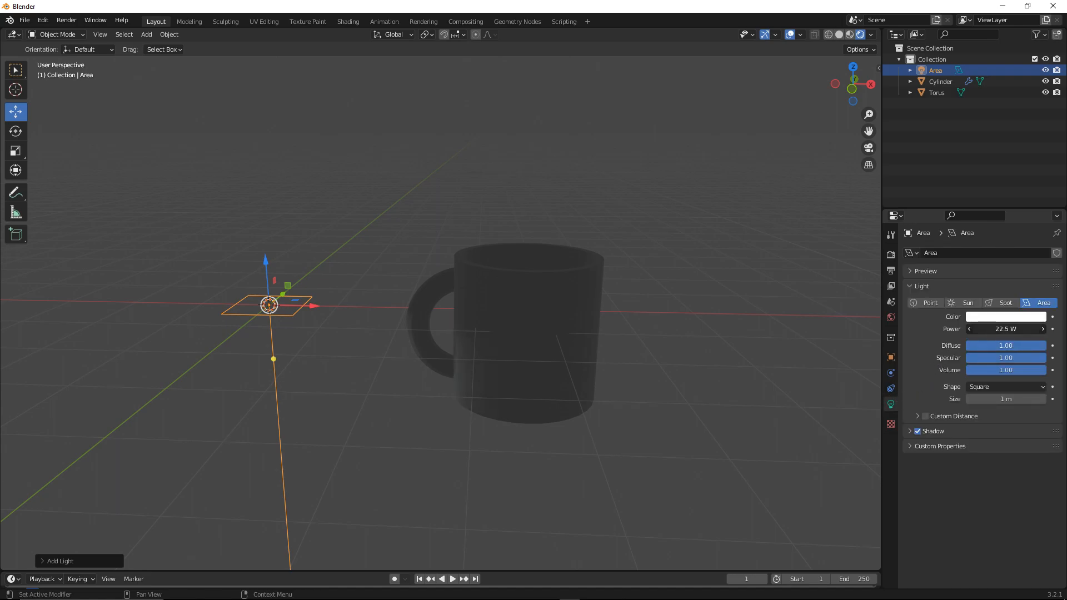
Move the area light up above the mug
{"action": "key", "text": "g"}
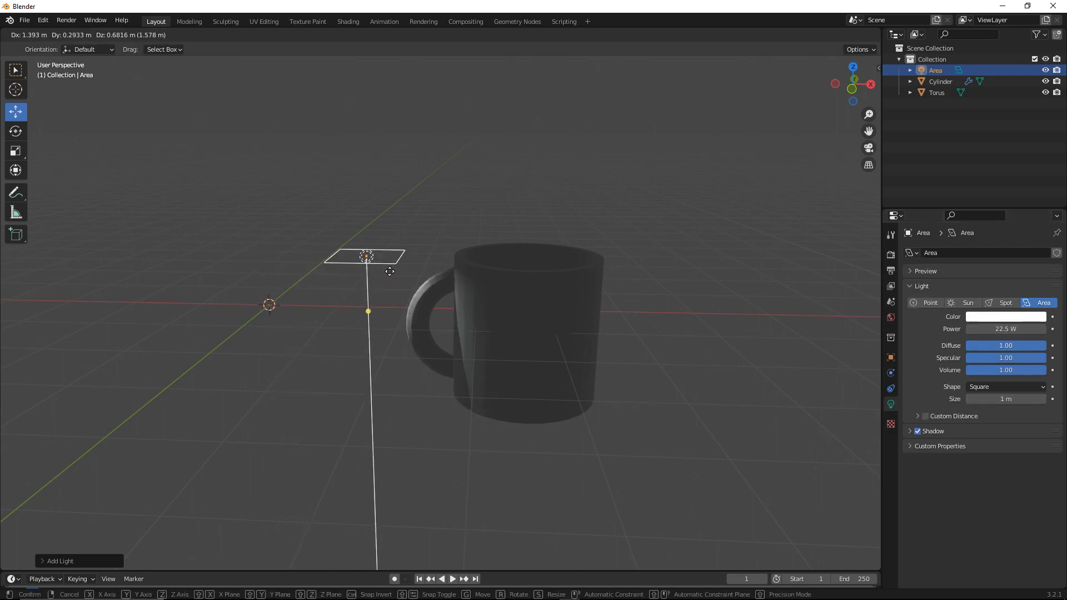
{"action": "left_click", "coordinate": [534, 189]}
Scale the area light up to about 1.2 m over the mug
{"action": "middle_click_drag", "start_coordinate": [541, 214], "coordinate": [445, 240]}
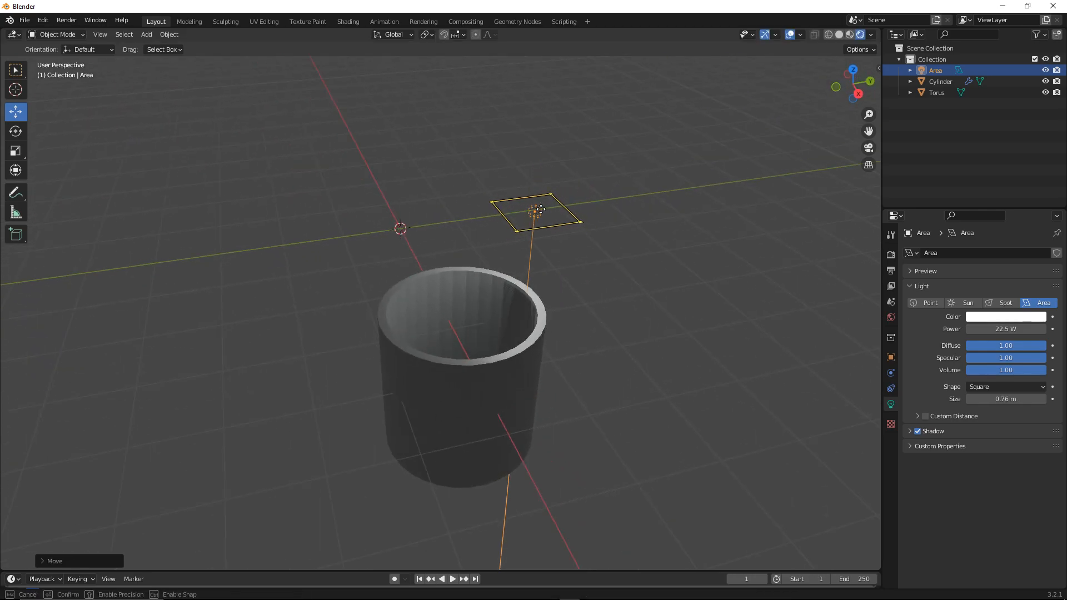
{"action": "key", "text": "g"}
{"action": "key", "text": "s"}
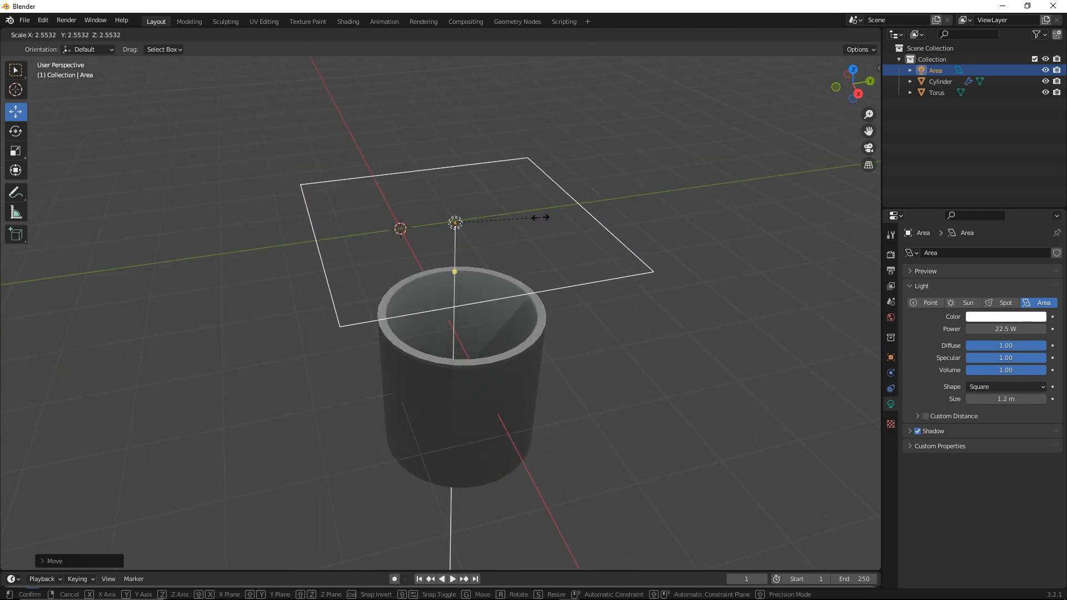
{"action": "left_click", "coordinate": [534, 218]}
Duplicate the area light and place the copy
{"action": "middle_click_drag", "start_coordinate": [495, 229], "coordinate": [636, 191]}
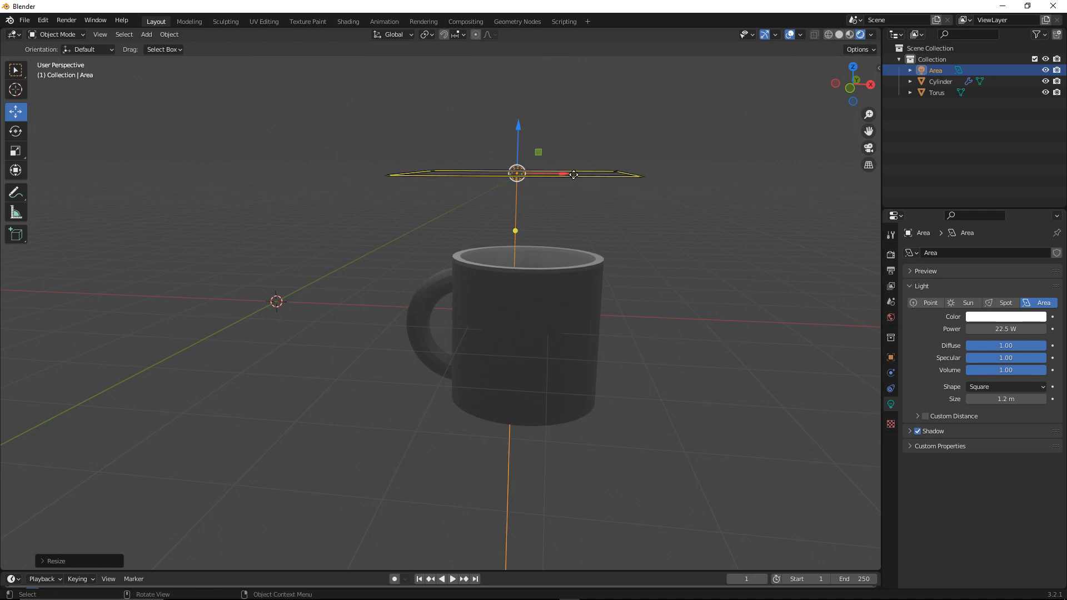
{"action": "key", "text": "shift+d"}
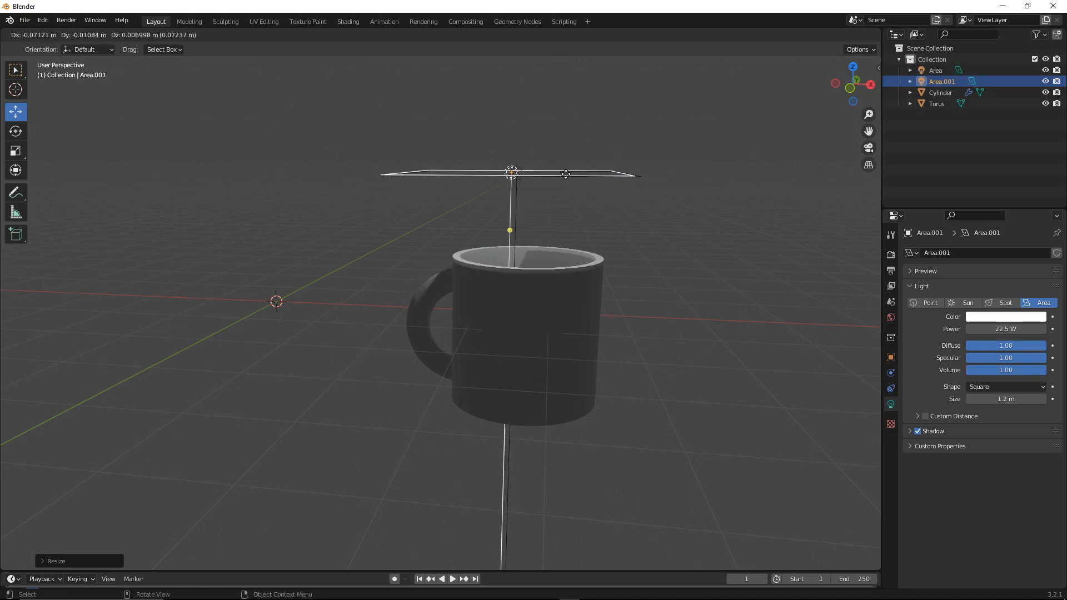
{"action": "left_click", "coordinate": [352, 244]}
Select the camera and frame the mug through its view with Camera to View, then turn that lock off
{"action": "left_click_drag", "start_coordinate": [292, 278], "coordinate": [413, 276]}
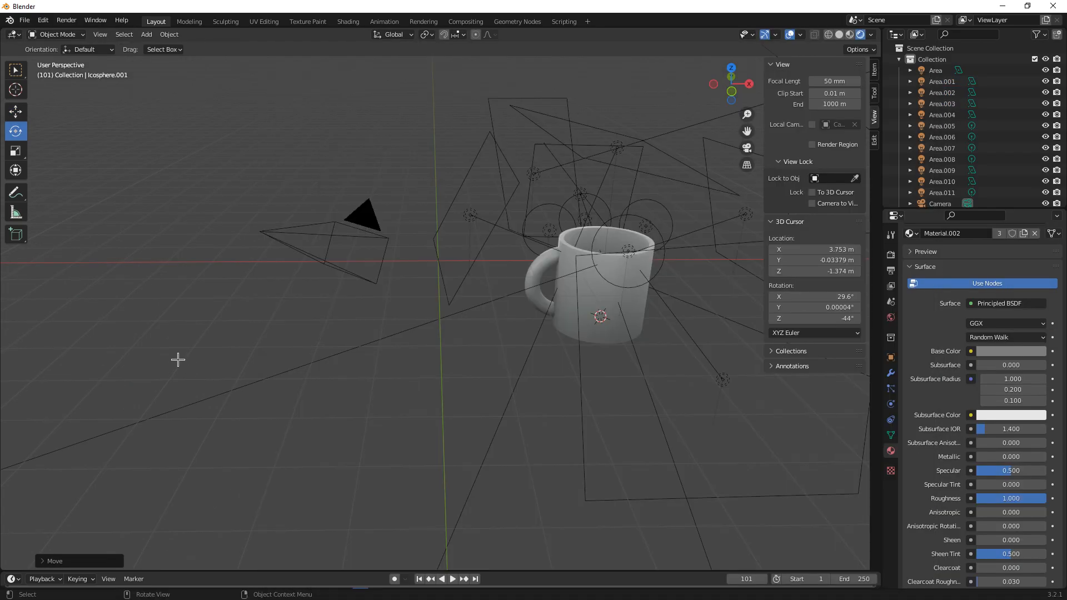
{"action": "middle_click_drag", "start_coordinate": [395, 267], "coordinate": [466, 323]}
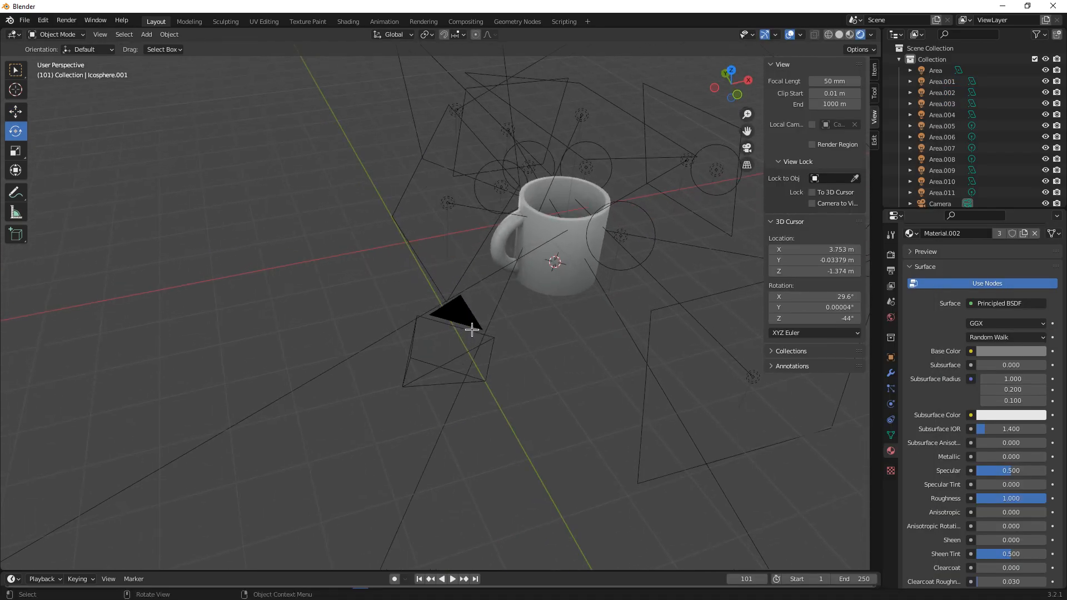
{"action": "key", "text": "shift+a"}
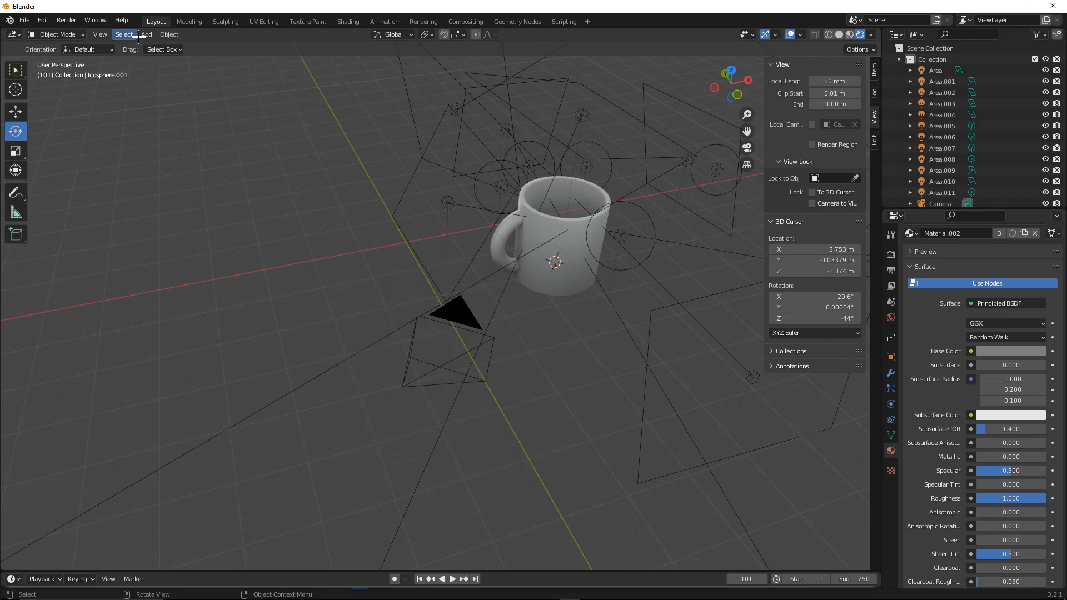
{"action": "left_click", "coordinate": [143, 36]}
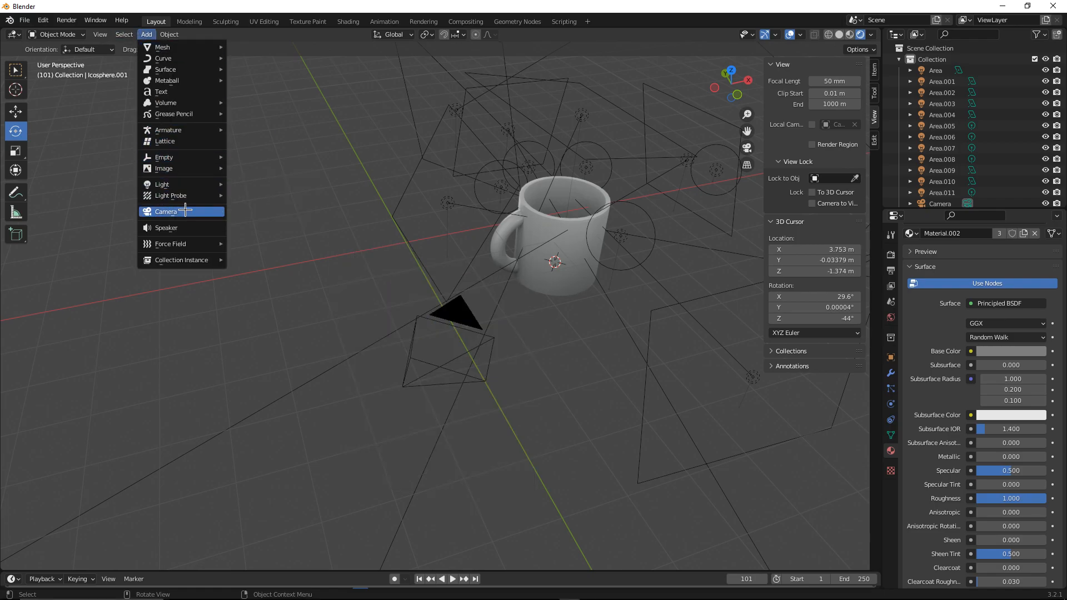
{"action": "middle_click_drag", "start_coordinate": [369, 255], "coordinate": [317, 249]}
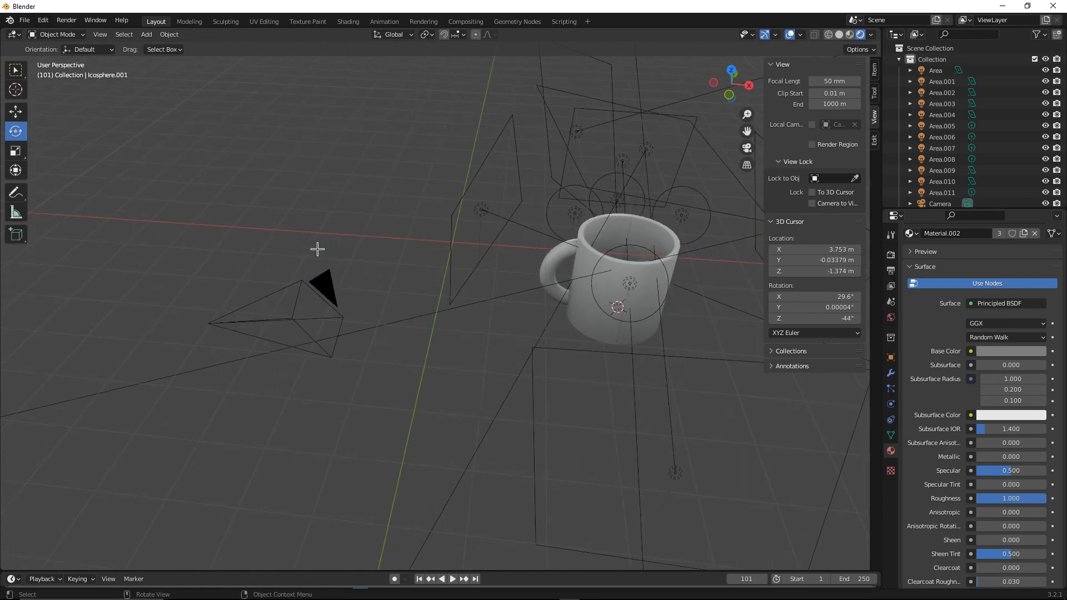
{"action": "left_click", "coordinate": [314, 299]}
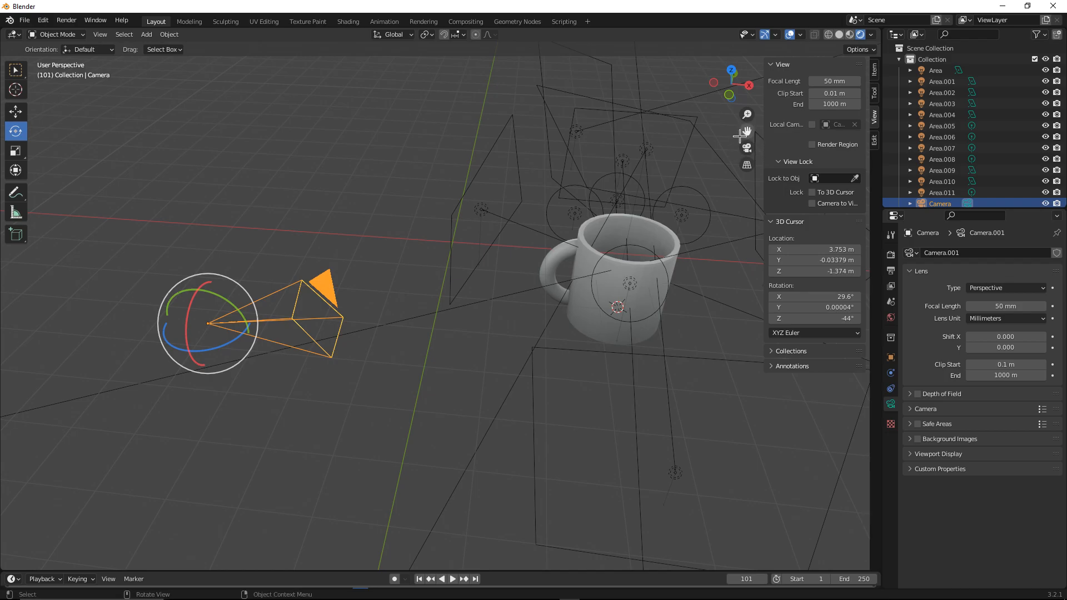
{"action": "left_click", "coordinate": [747, 149]}
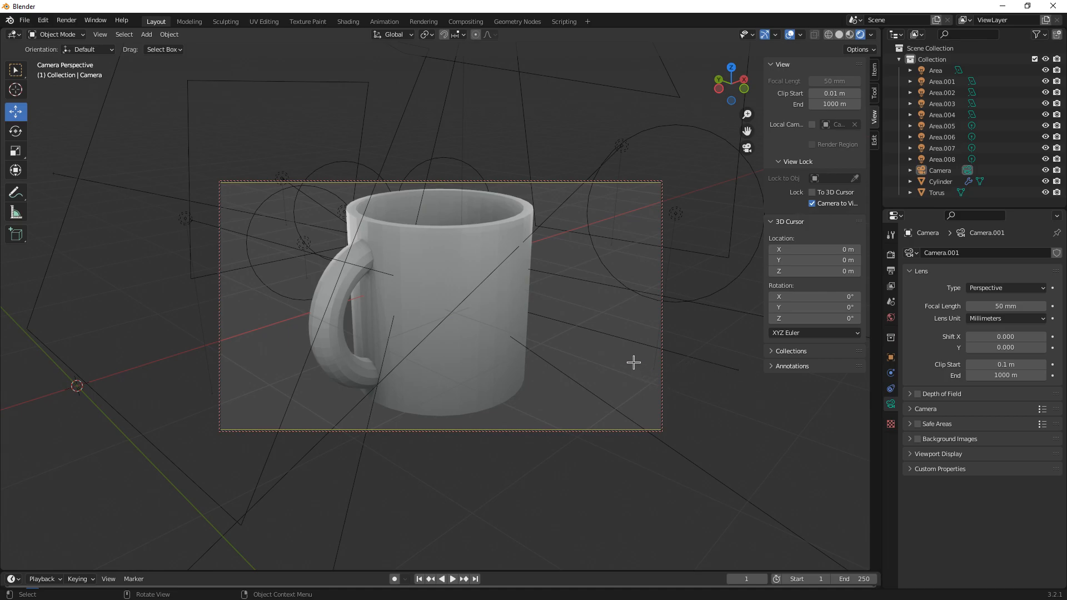
{"action": "middle_click_drag", "start_coordinate": [498, 282], "coordinate": [704, 183]}
{"action": "left_click", "coordinate": [812, 204]}
{"action": "left_click", "coordinate": [747, 148]}
Add an ico sphere and scale it down near the mug
{"action": "middle_click_drag", "start_coordinate": [605, 186], "coordinate": [515, 243]}
{"action": "scroll", "coordinate": [515, 243], "scroll_direction": "down", "scroll_amount": 3}
{"action": "key", "text": "shift+a"}
{"action": "mouse_move", "coordinate": [479, 115]}
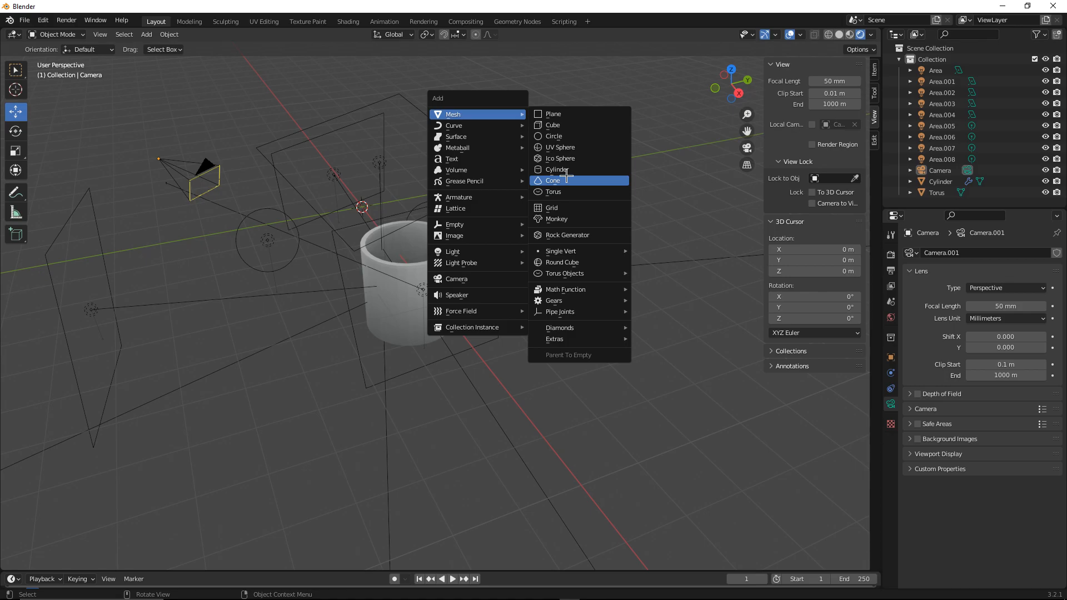
{"action": "left_click", "coordinate": [560, 158]}
{"action": "middle_click_drag", "start_coordinate": [472, 217], "coordinate": [577, 212]}
{"action": "key", "text": "s"}
{"action": "left_click", "coordinate": [439, 235]}
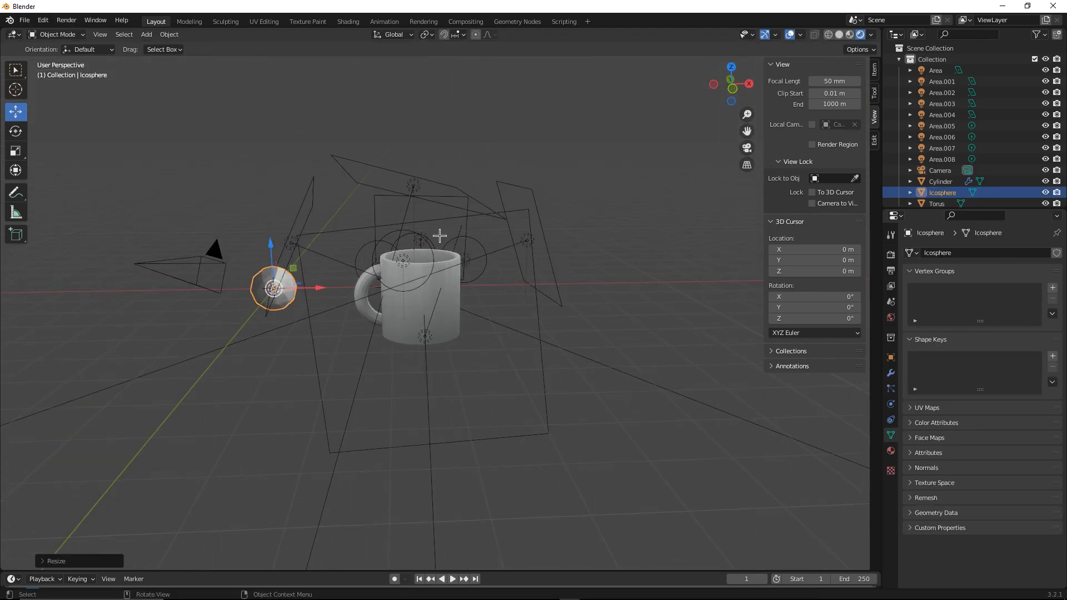
Render the image and start saving the render result
{"action": "left_click", "coordinate": [66, 20]}
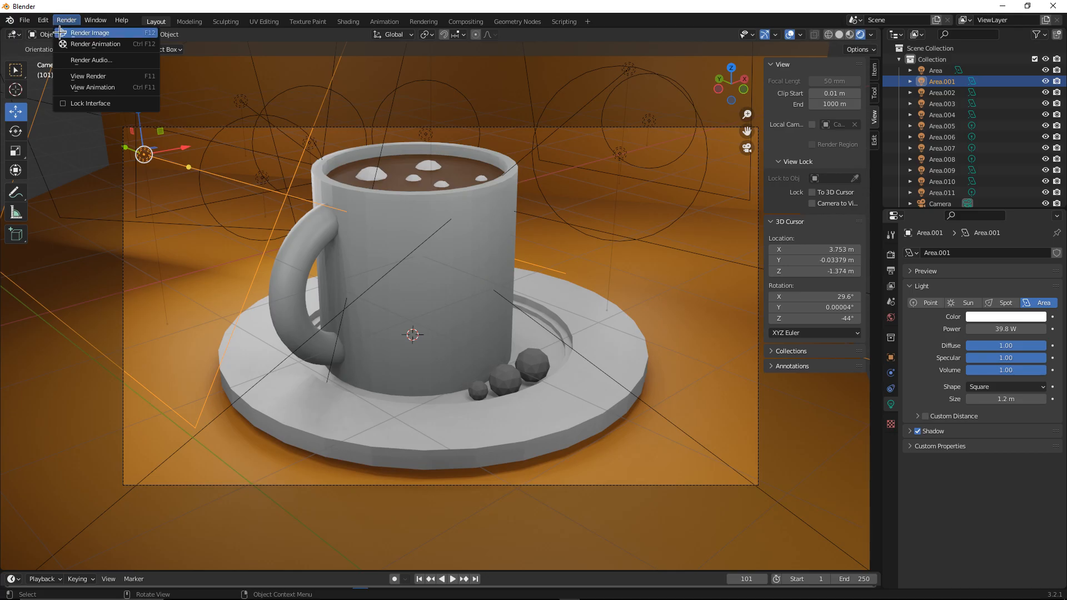
{"action": "left_click", "coordinate": [84, 33]}
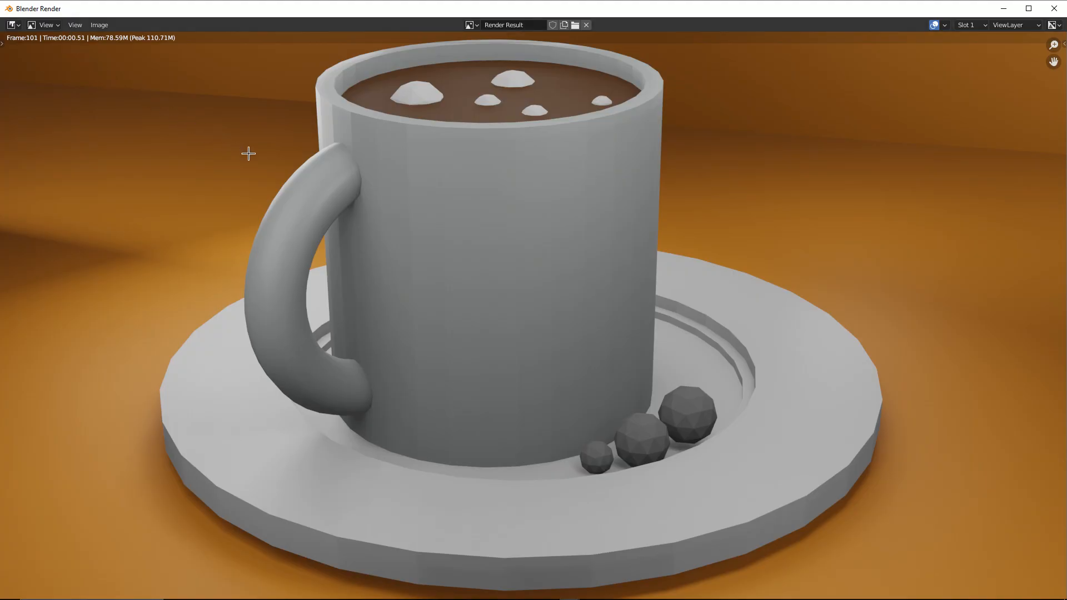
{"action": "left_click", "coordinate": [99, 25]}
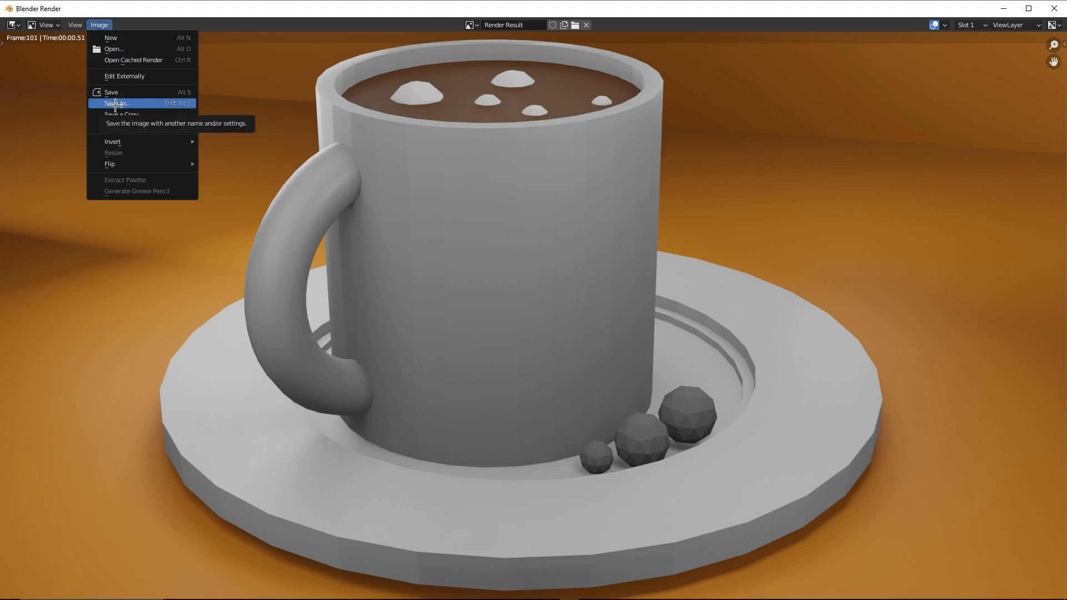